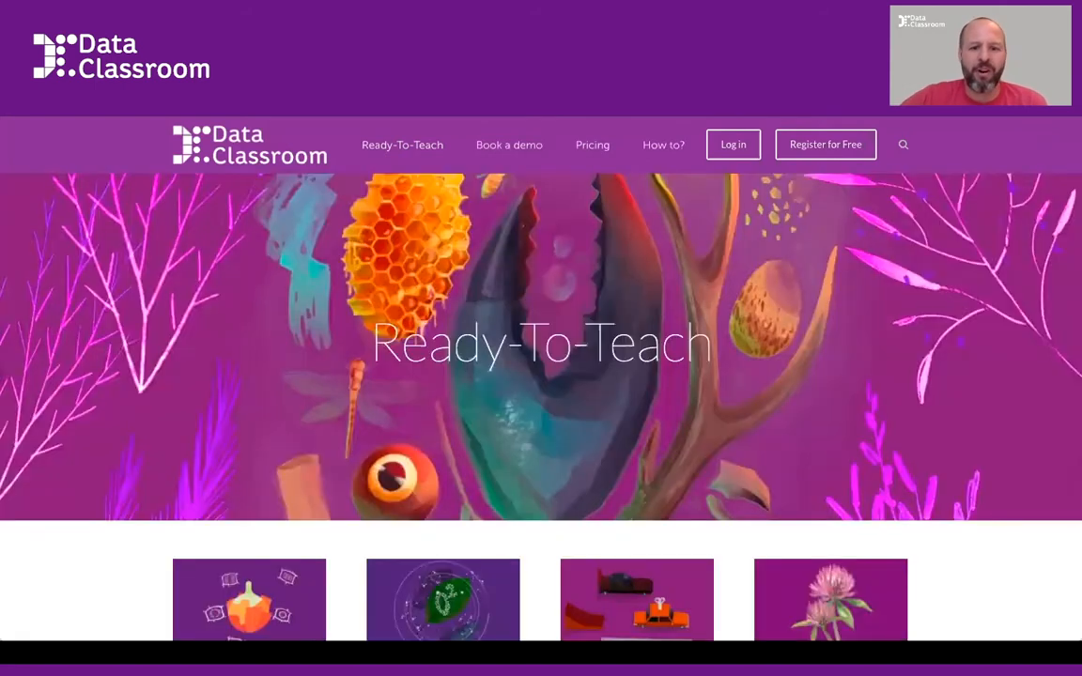
- Browse the Ready-To-Teach activity listings for a biology lab to use with students
scroll(779, 384, down, 1)
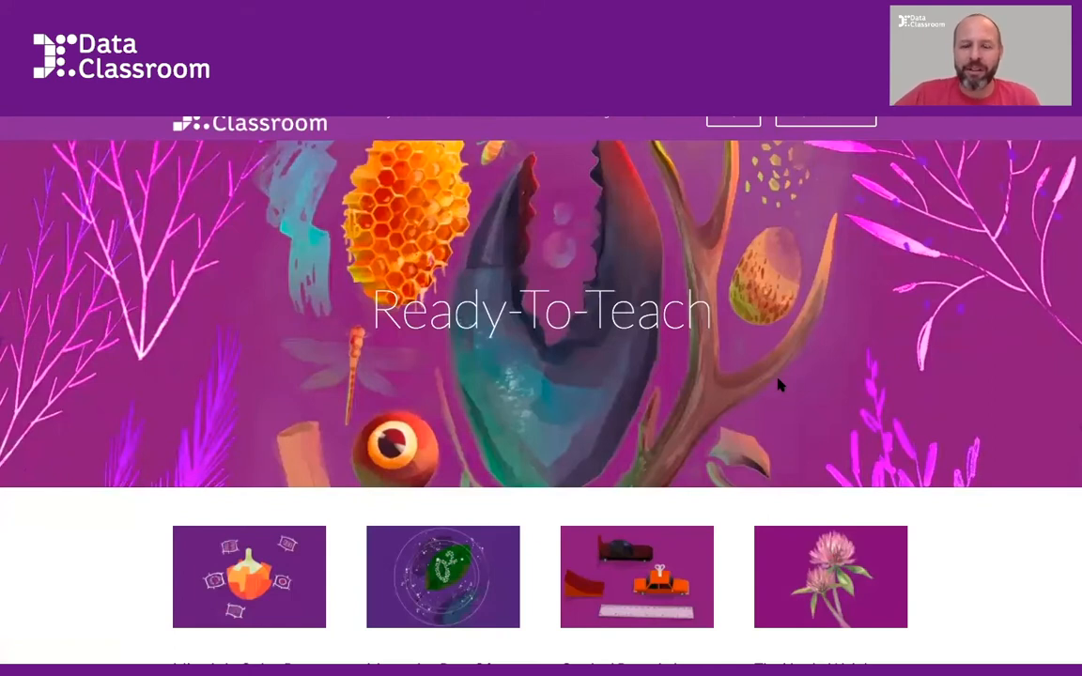
scroll(779, 384, down, 1)
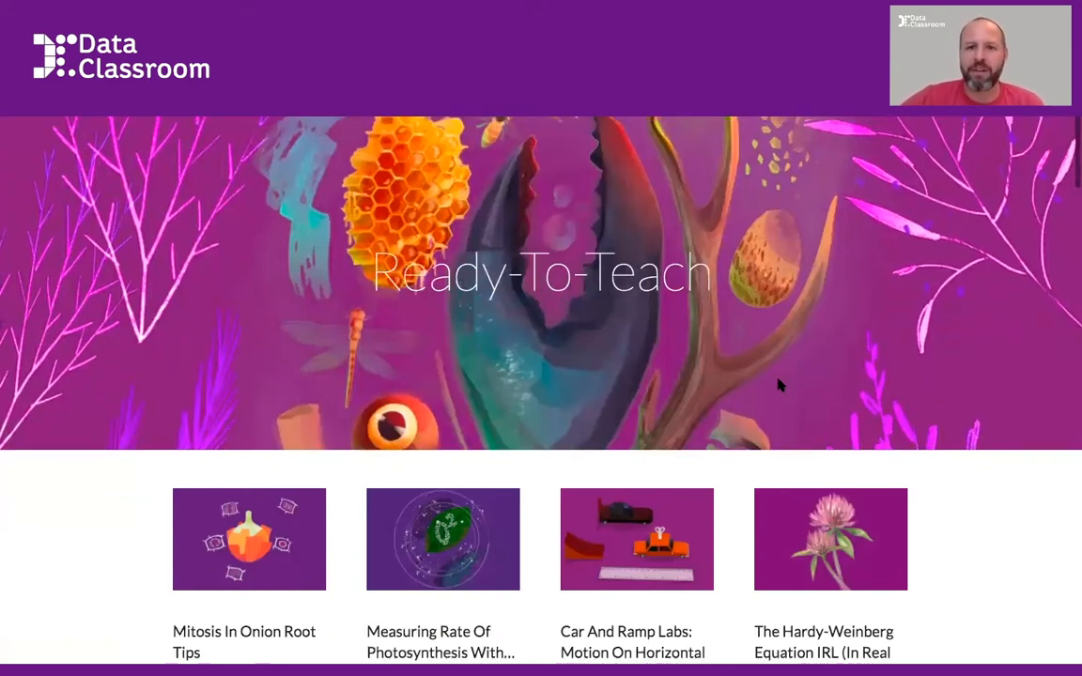
scroll(779, 384, down, 3)
scroll(778, 384, down, 7)
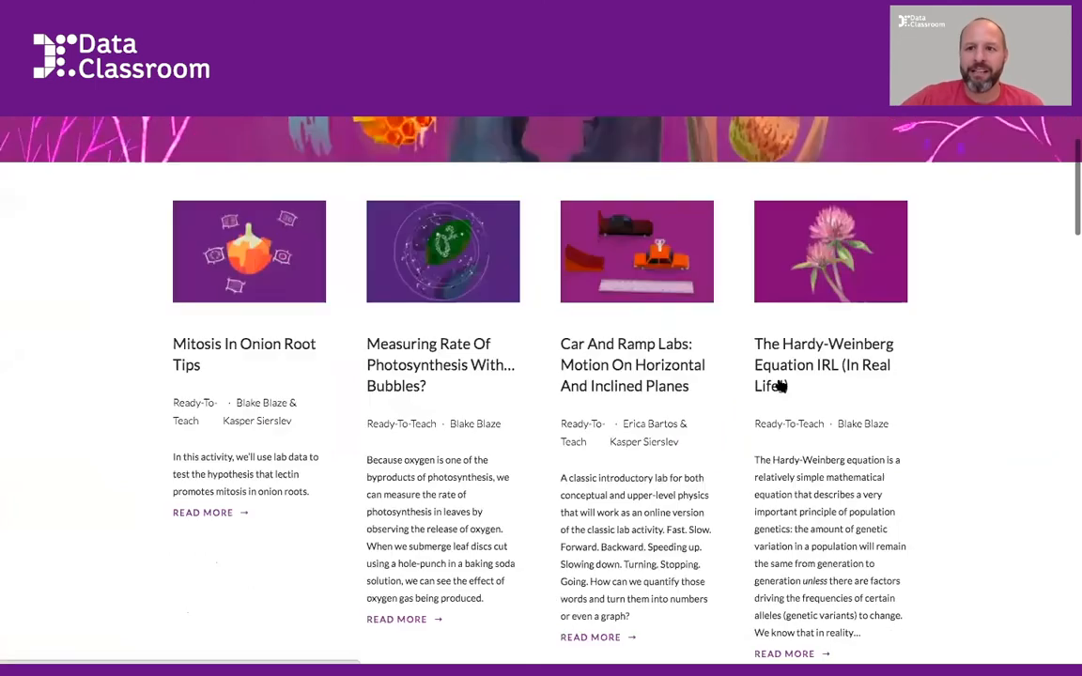
scroll(778, 384, down, 5)
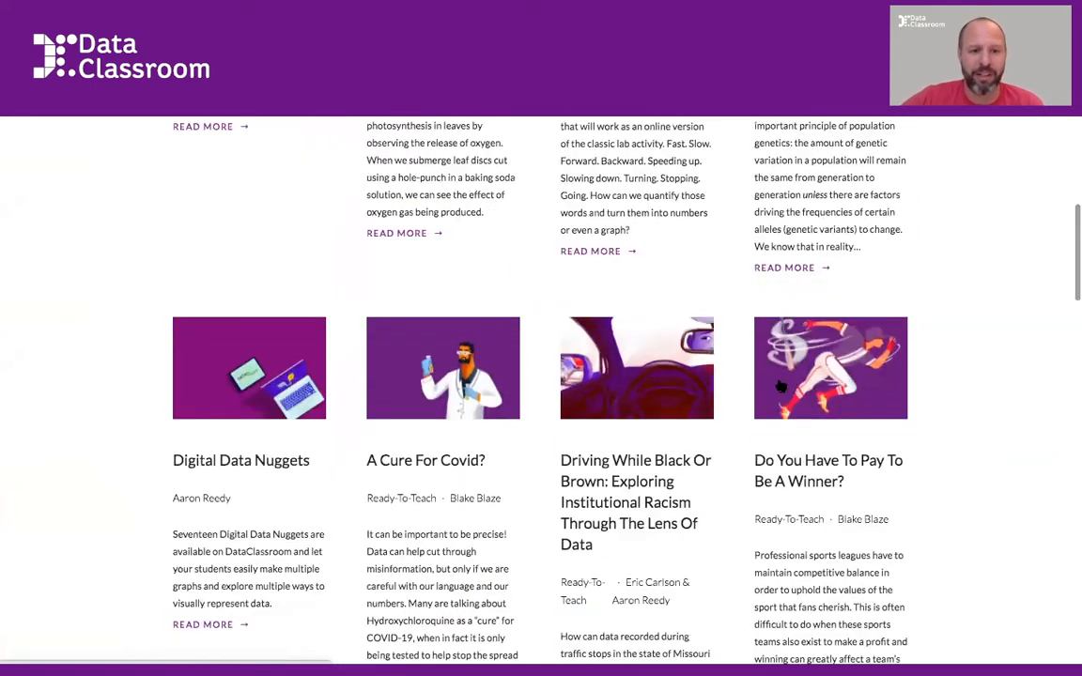
scroll(779, 384, down, 5)
scroll(779, 384, down, 10)
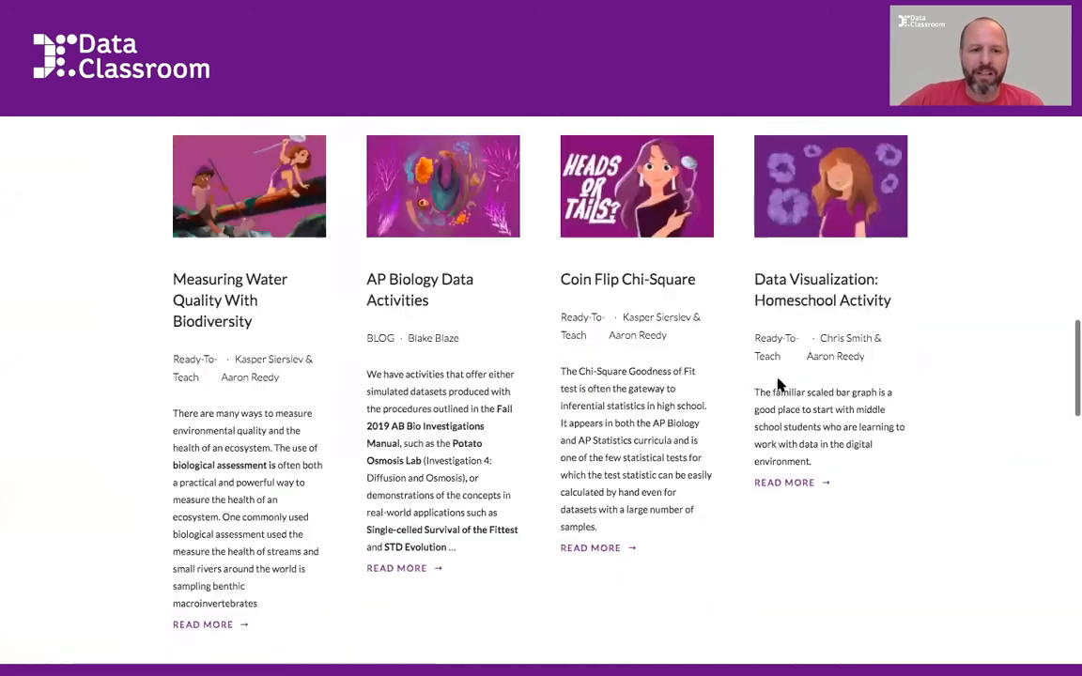
scroll(779, 384, down, 7)
scroll(731, 360, down, 3)
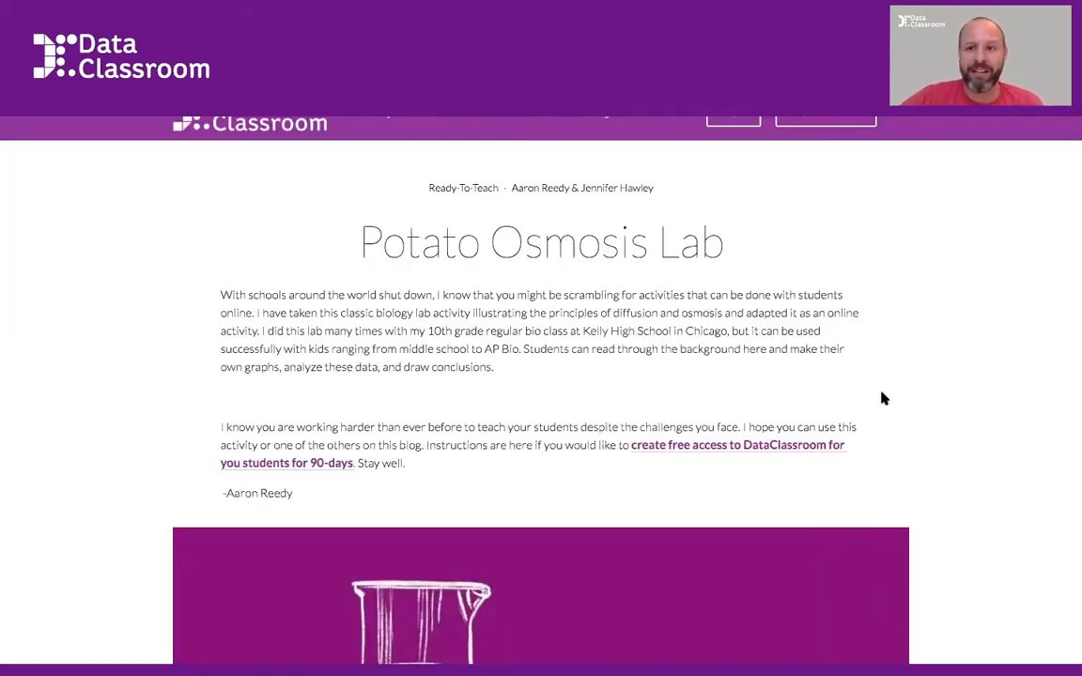
- Examine the Potato Osmosis Lab page from the background section through the activity questions and example graphs
scroll(883, 399, down, 1)
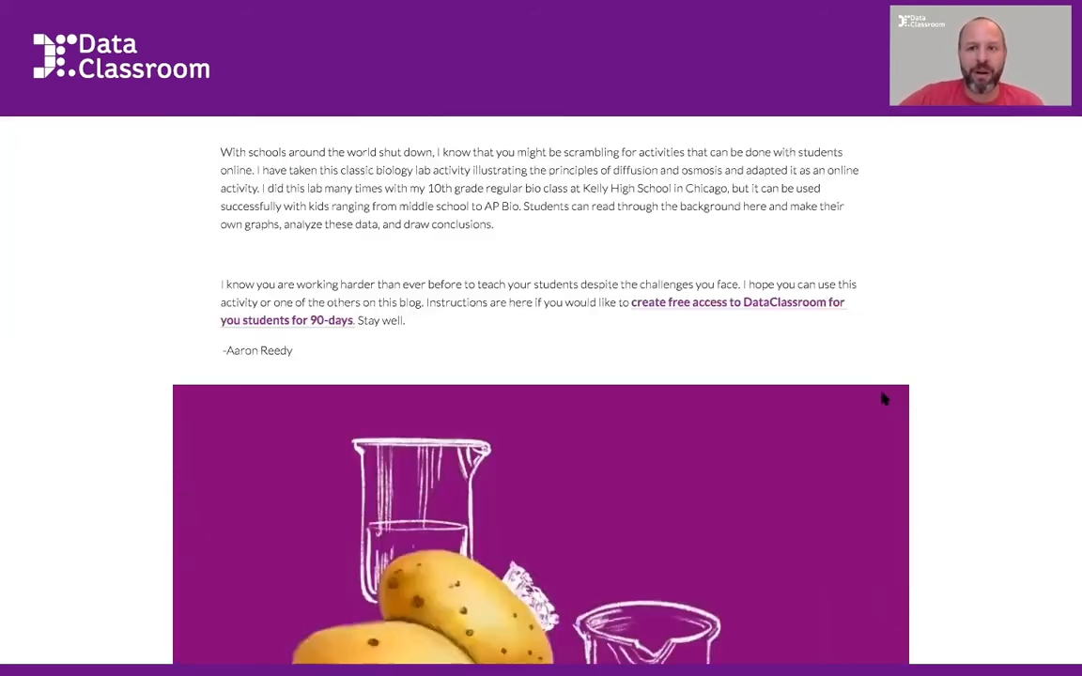
scroll(883, 400, down, 4)
scroll(882, 399, down, 2)
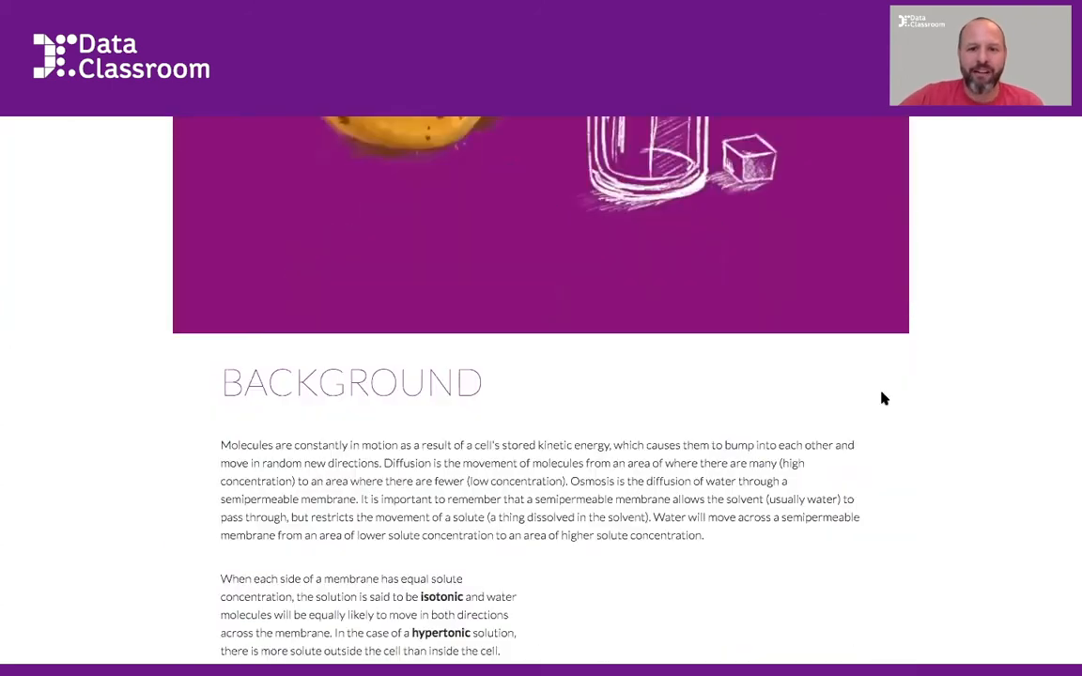
scroll(882, 399, down, 1)
scroll(883, 399, down, 2)
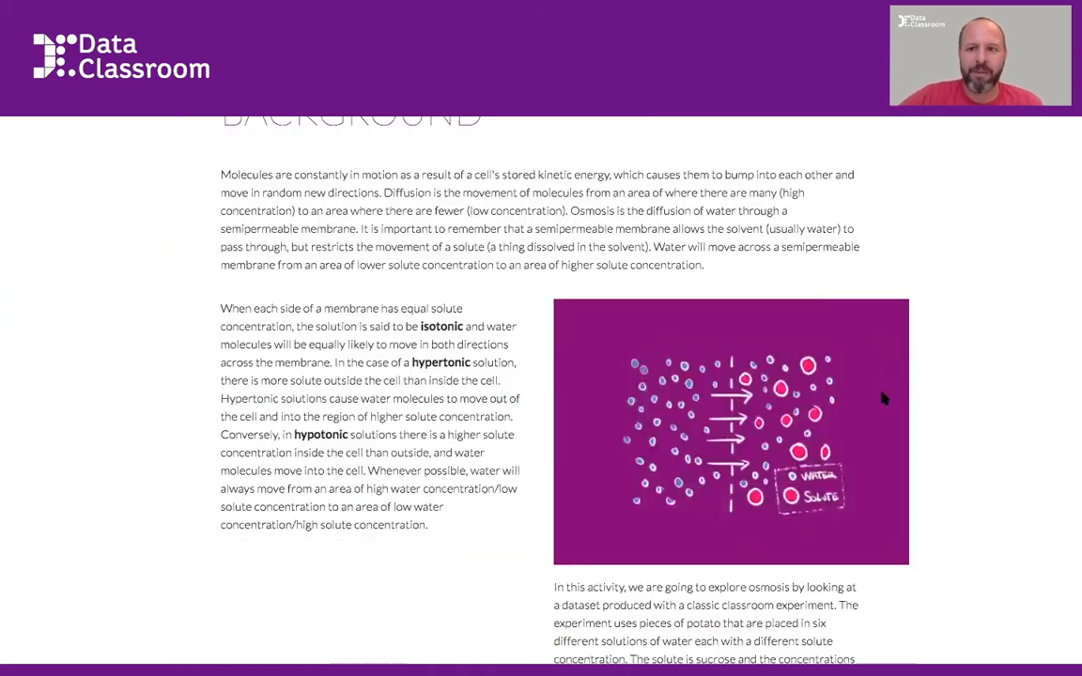
scroll(883, 399, down, 3)
scroll(883, 399, down, 1)
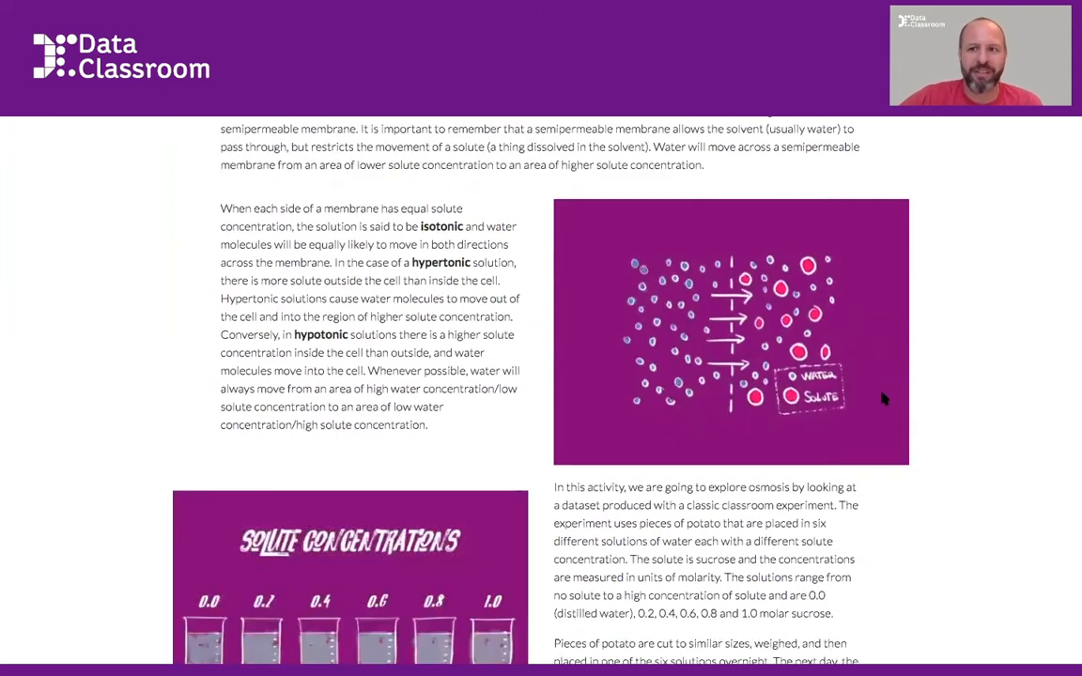
scroll(882, 399, down, 8)
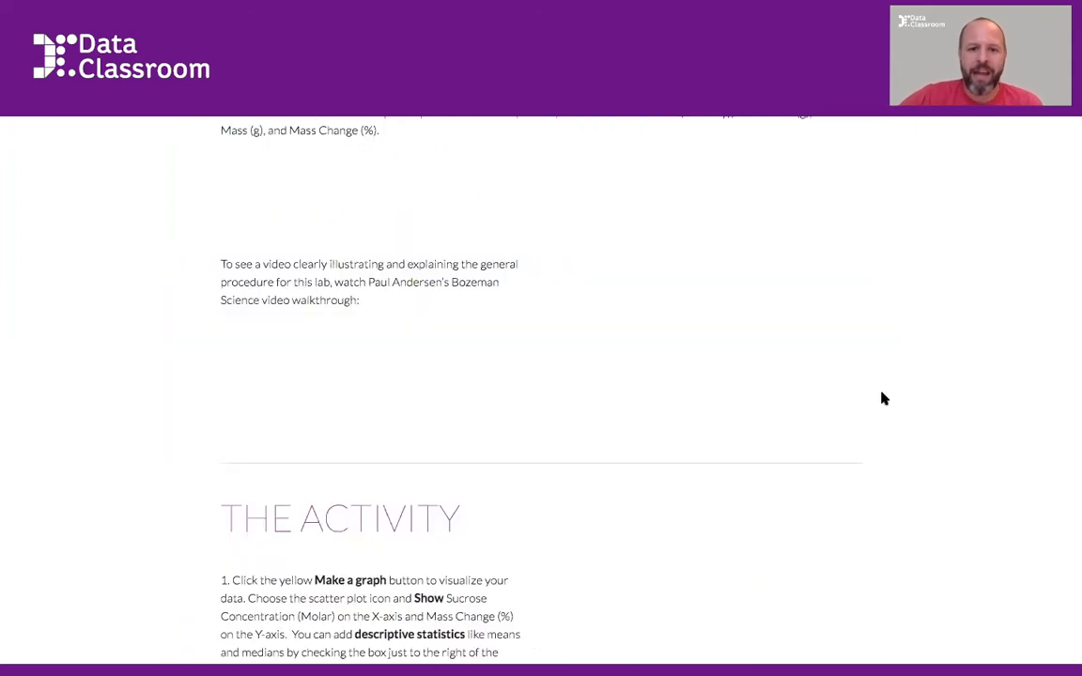
scroll(883, 399, down, 4)
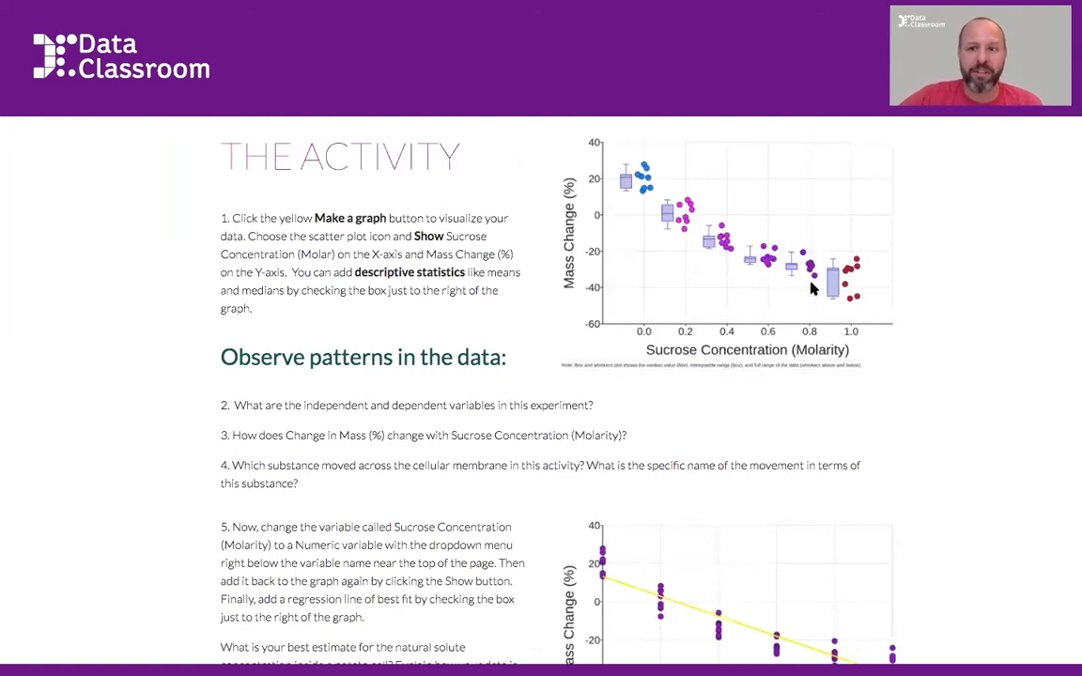
scroll(811, 565, down, 1)
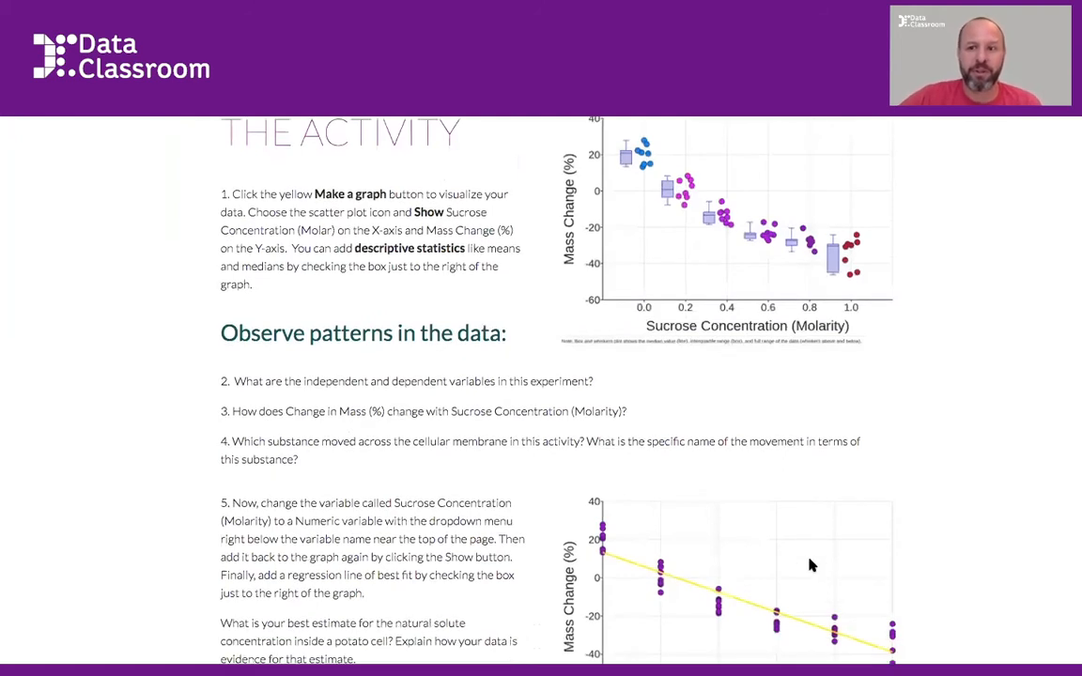
scroll(811, 564, down, 3)
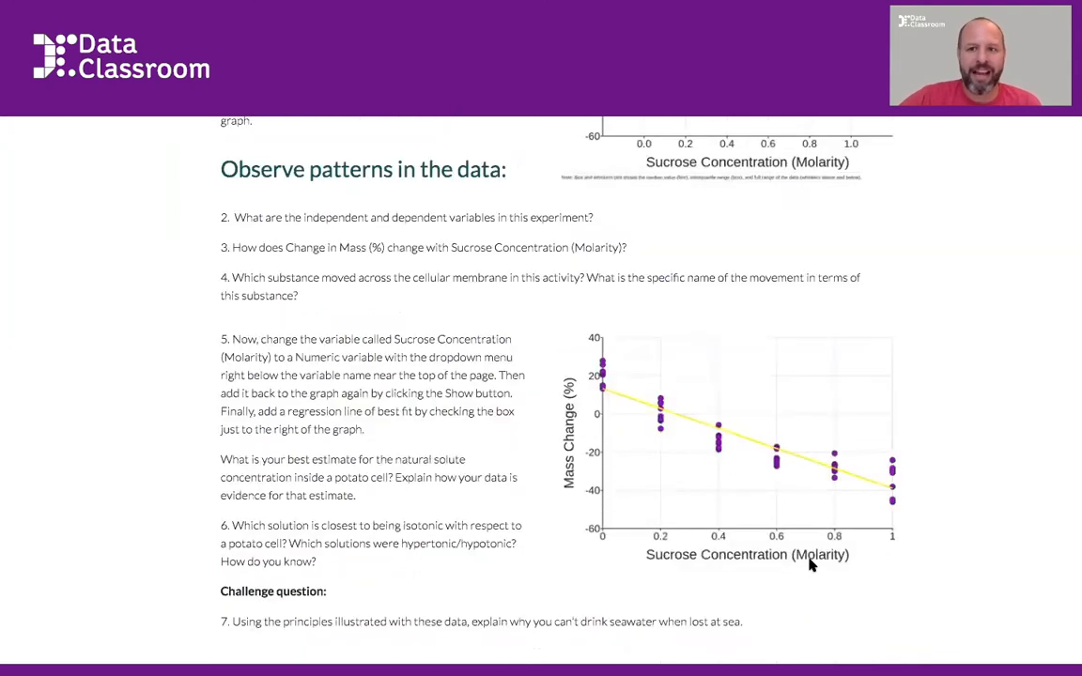
scroll(811, 565, down, 6)
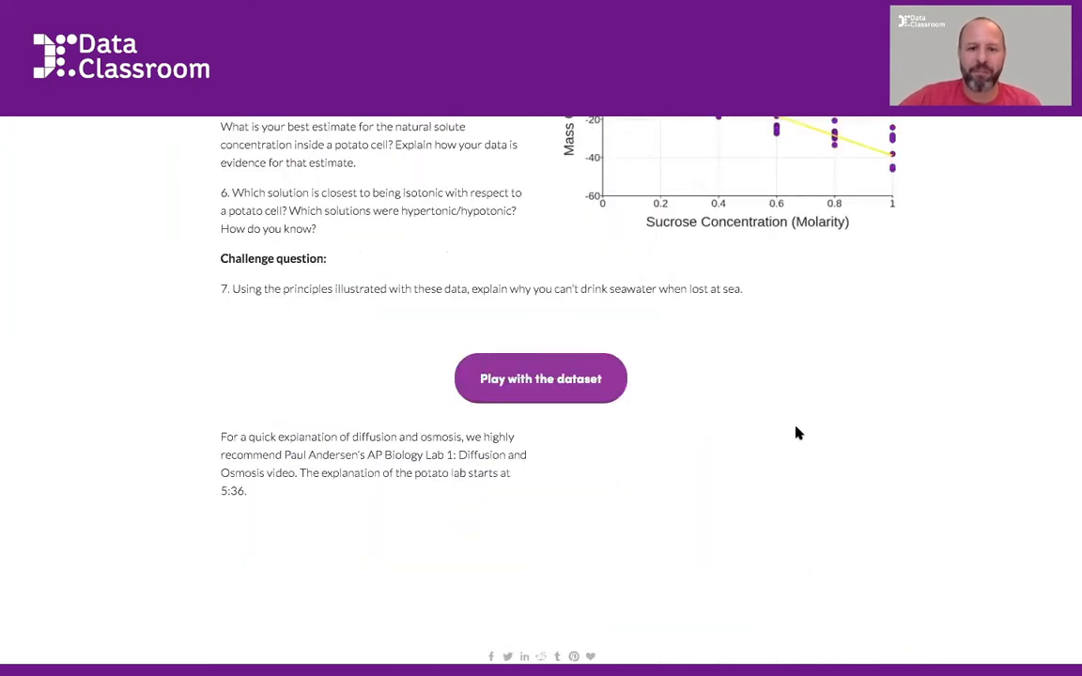
- Open the Potato Osmosis Lab dataset and graph its Mass Change (%) column
click(545, 379)
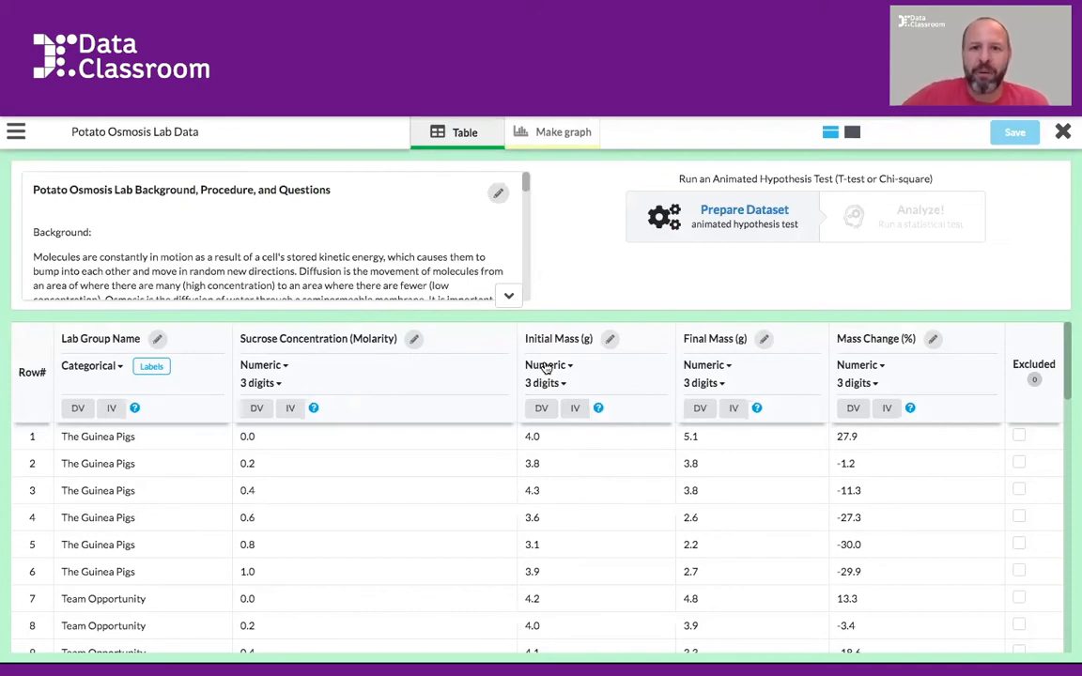
click(544, 141)
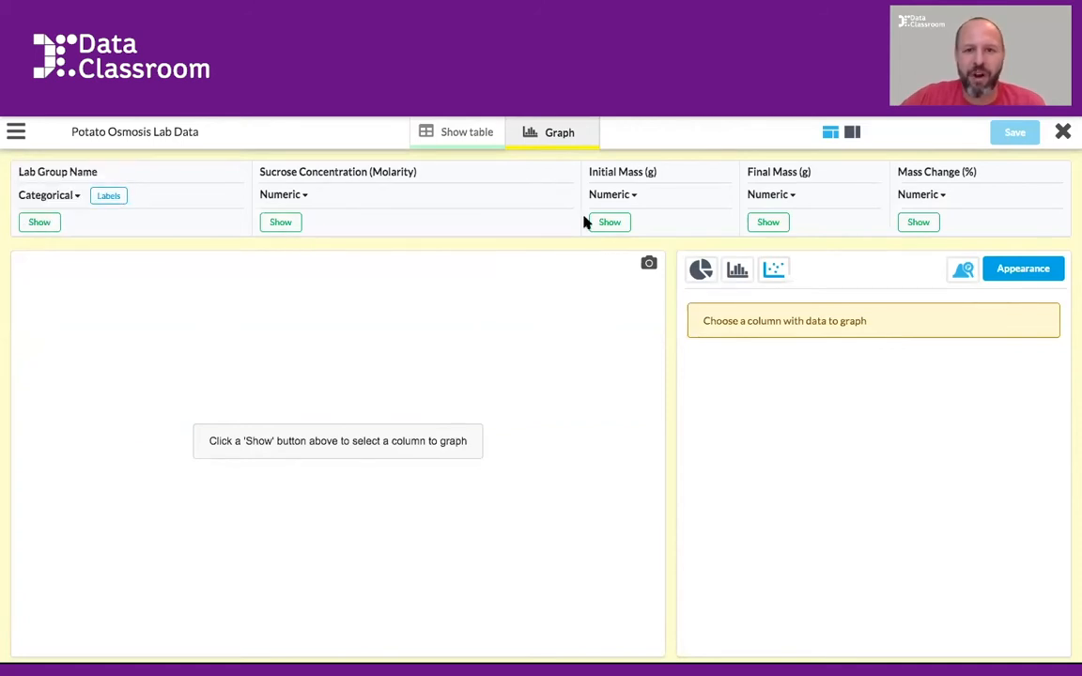
click(919, 223)
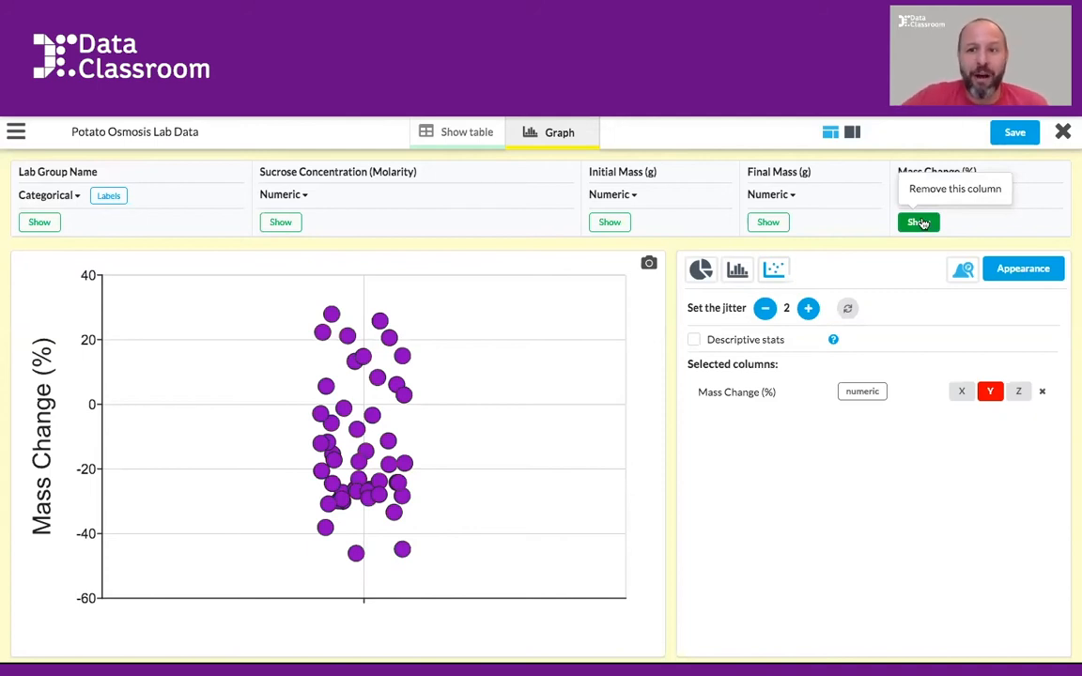
- Preview Mass Change (%) as a histogram, then return to the scatter plot and add Sucrose Concentration (Molarity) on the X-axis
click(738, 270)
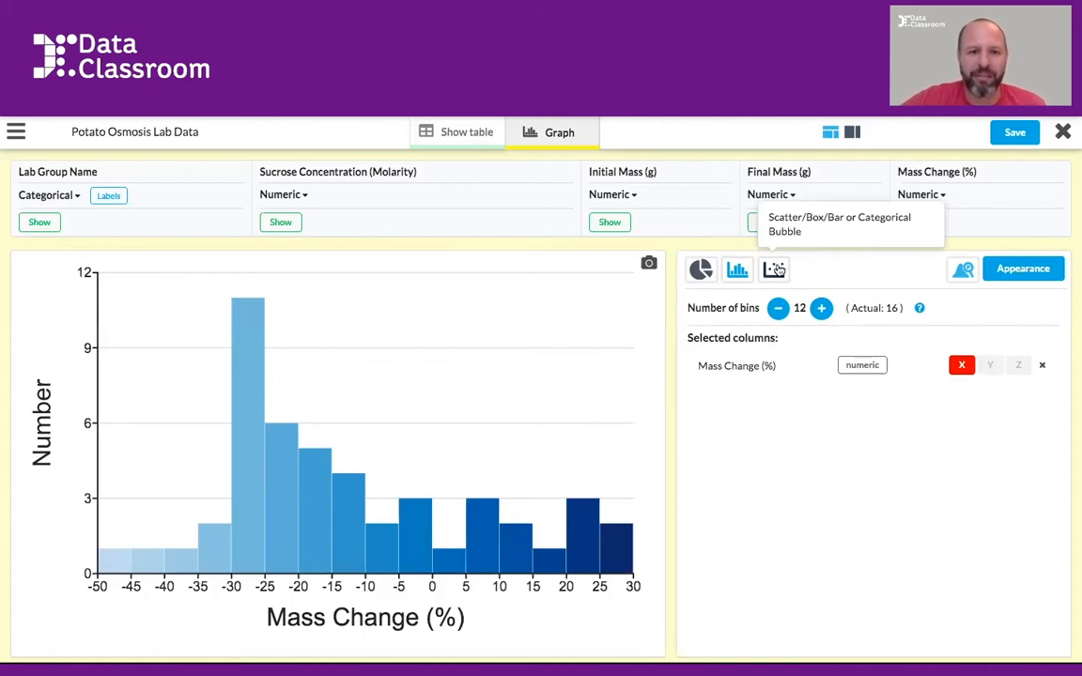
click(776, 269)
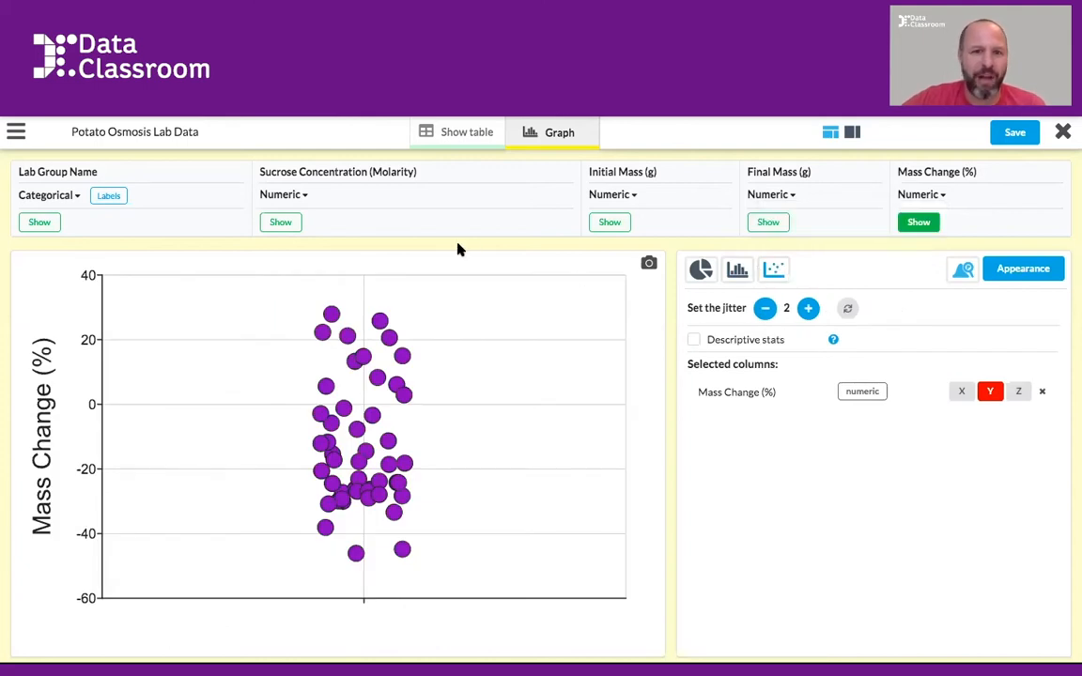
click(282, 222)
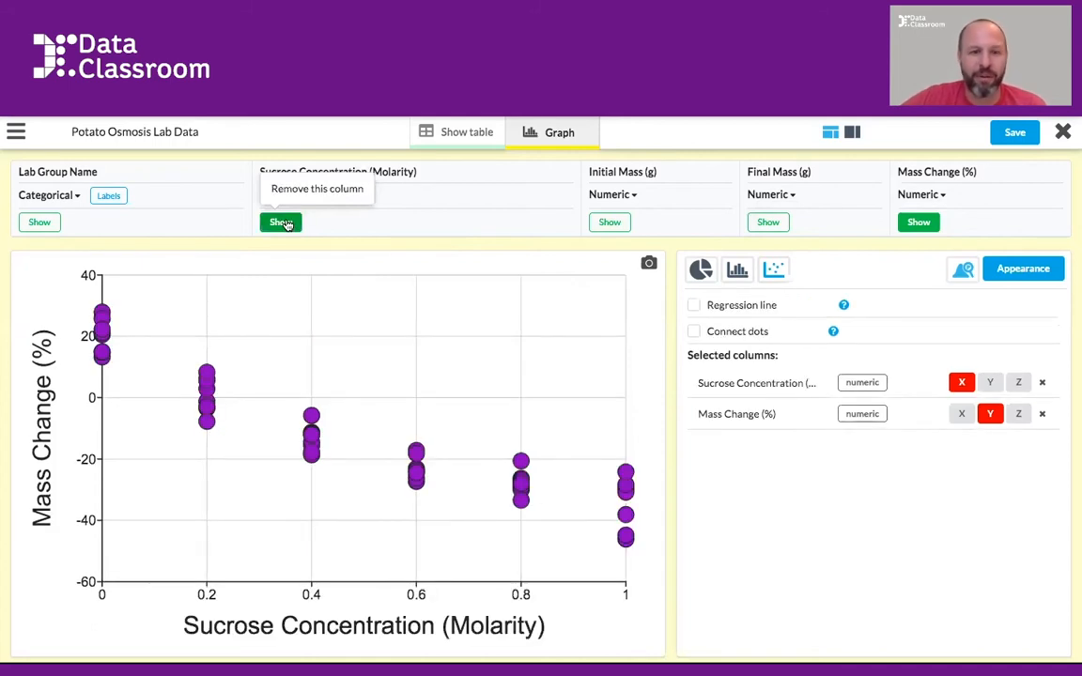
- Add a regression line to the scatter plot and set its type to Quadratic
click(693, 307)
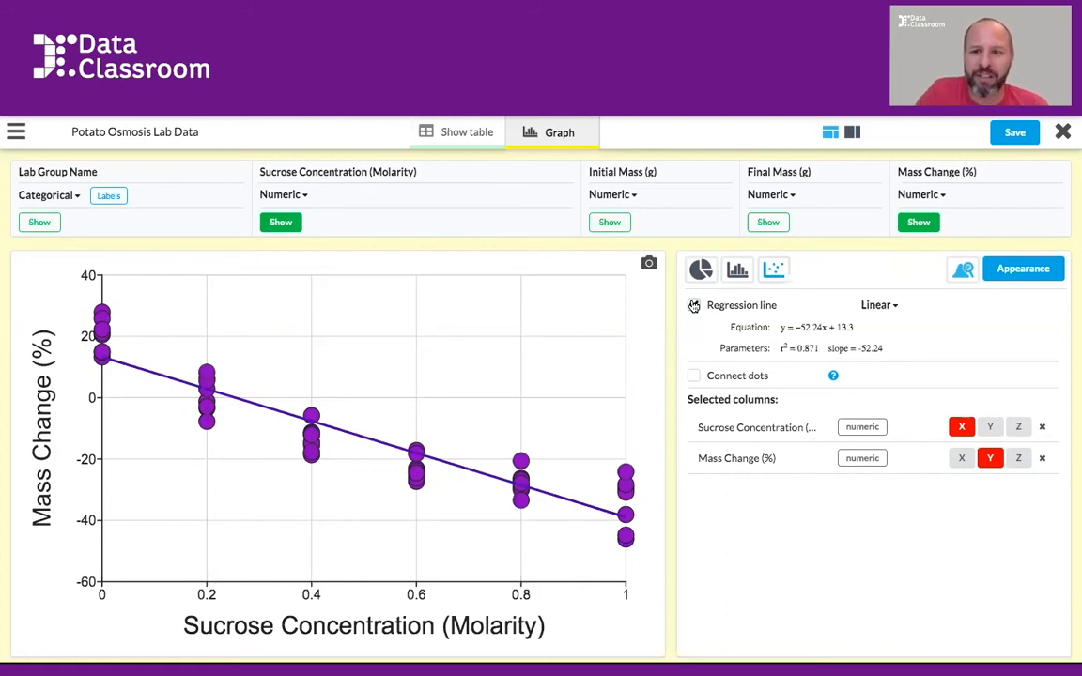
click(889, 309)
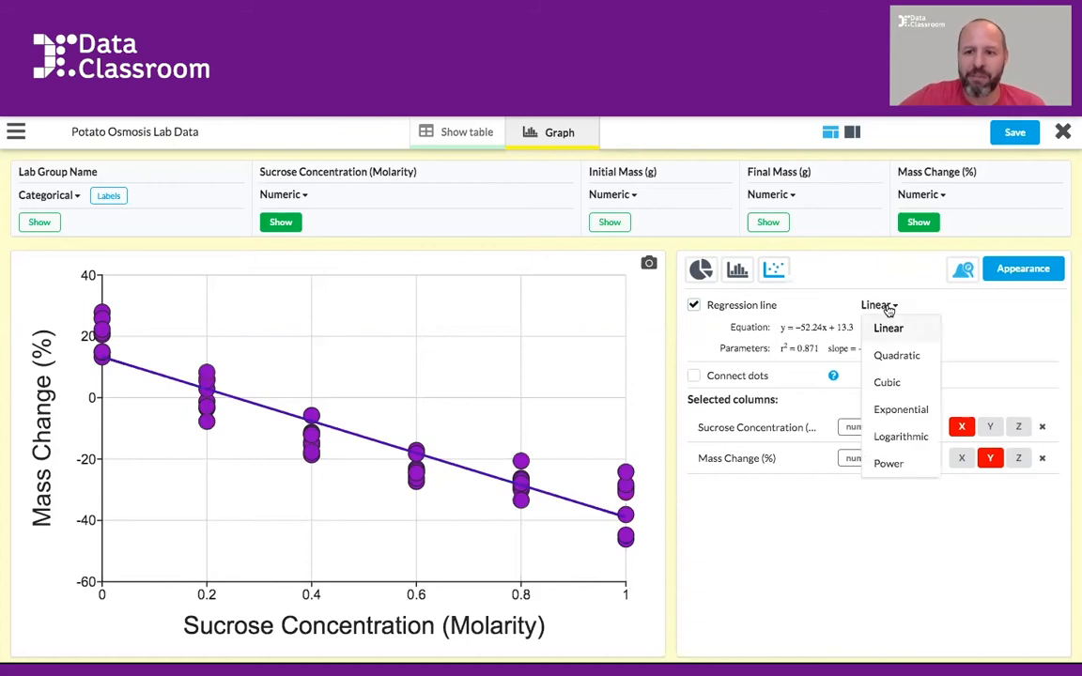
click(897, 357)
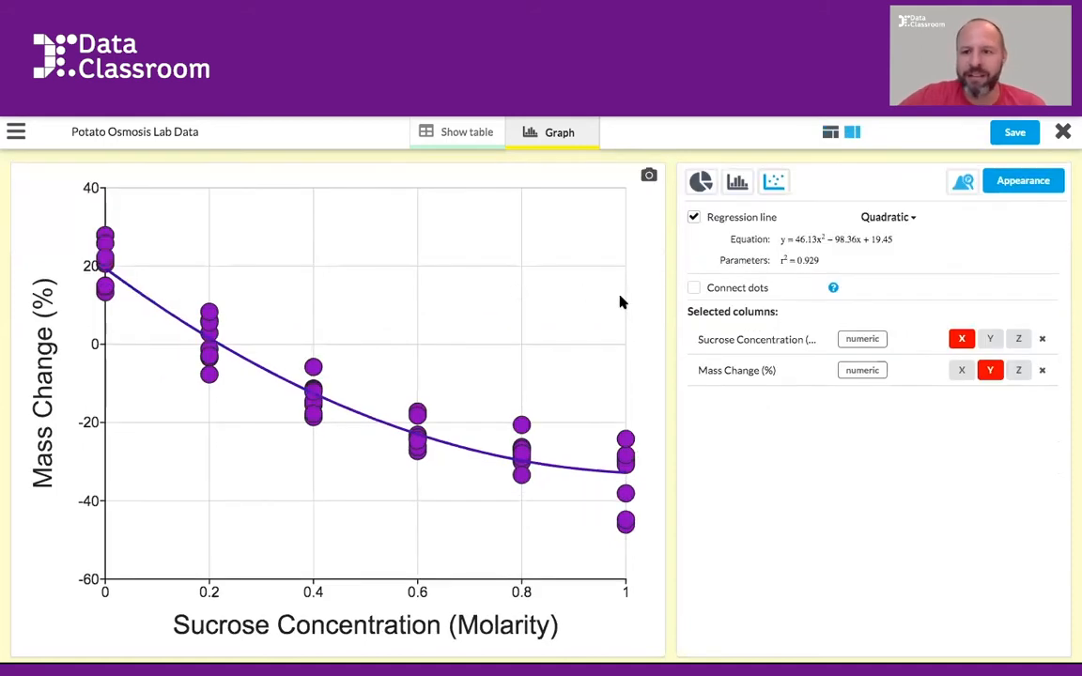
- Open the graph's appearance settings and set the scatter plot point size to 15
click(1025, 182)
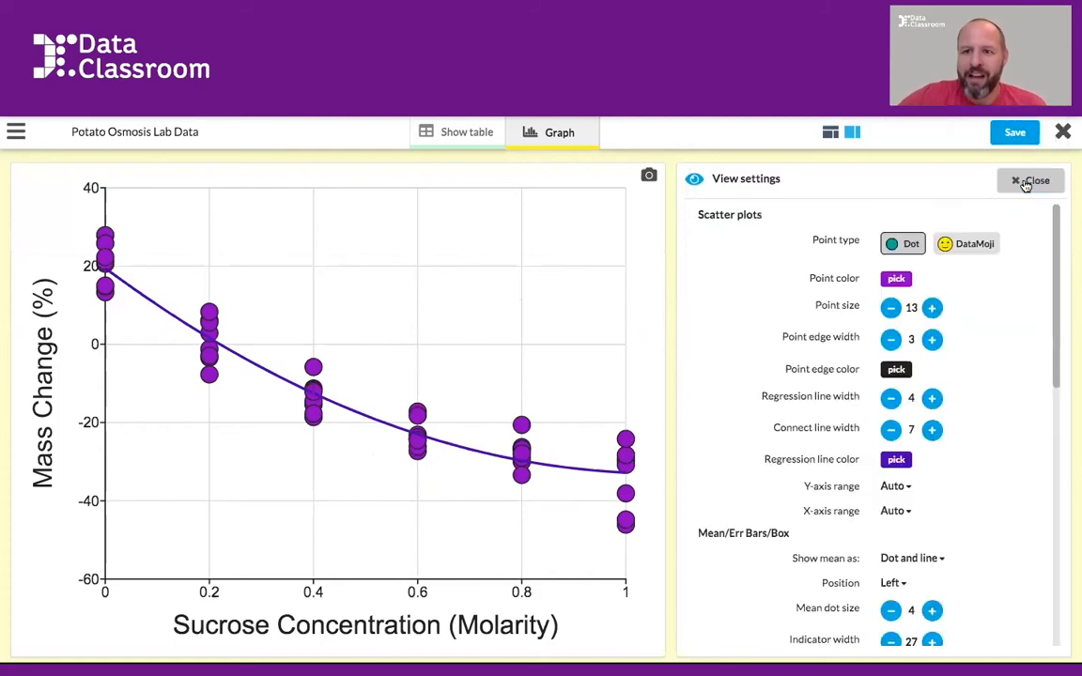
click(932, 308)
click(931, 308)
click(931, 308)
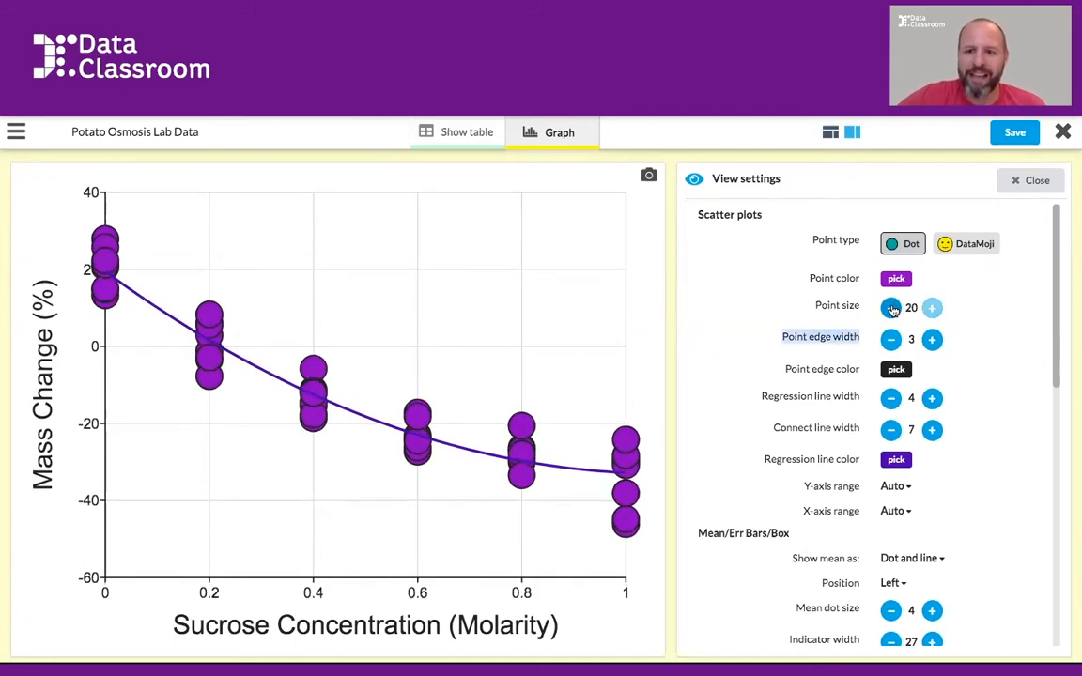
click(890, 308)
click(890, 308)
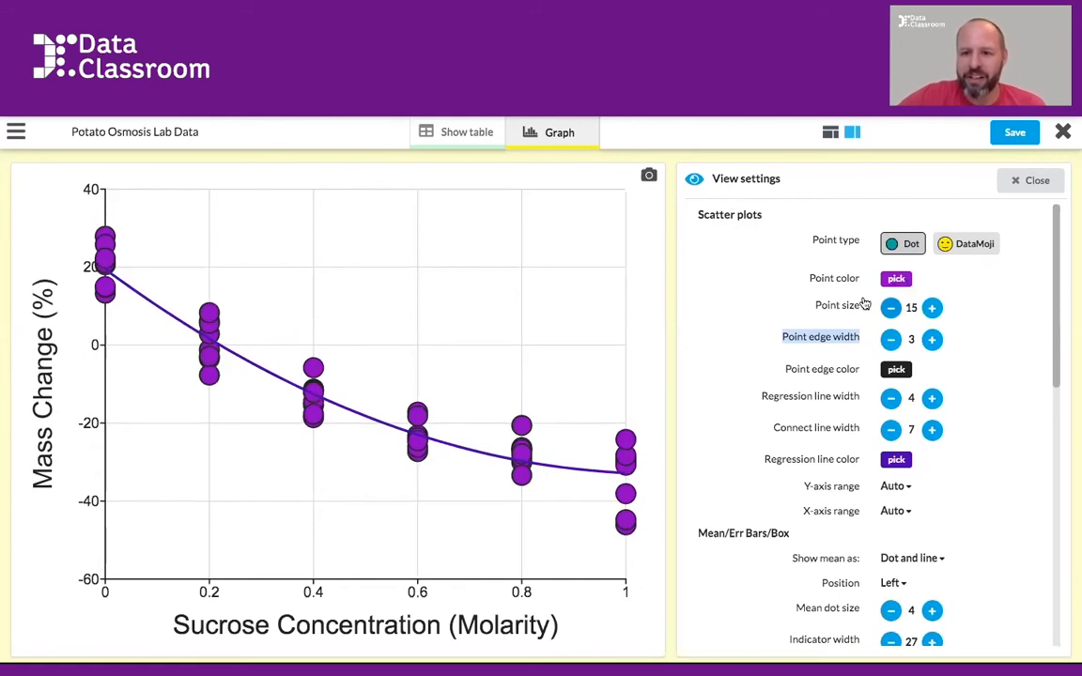
- Change the scatter plot's point color to blue
click(897, 279)
click(800, 328)
click(871, 385)
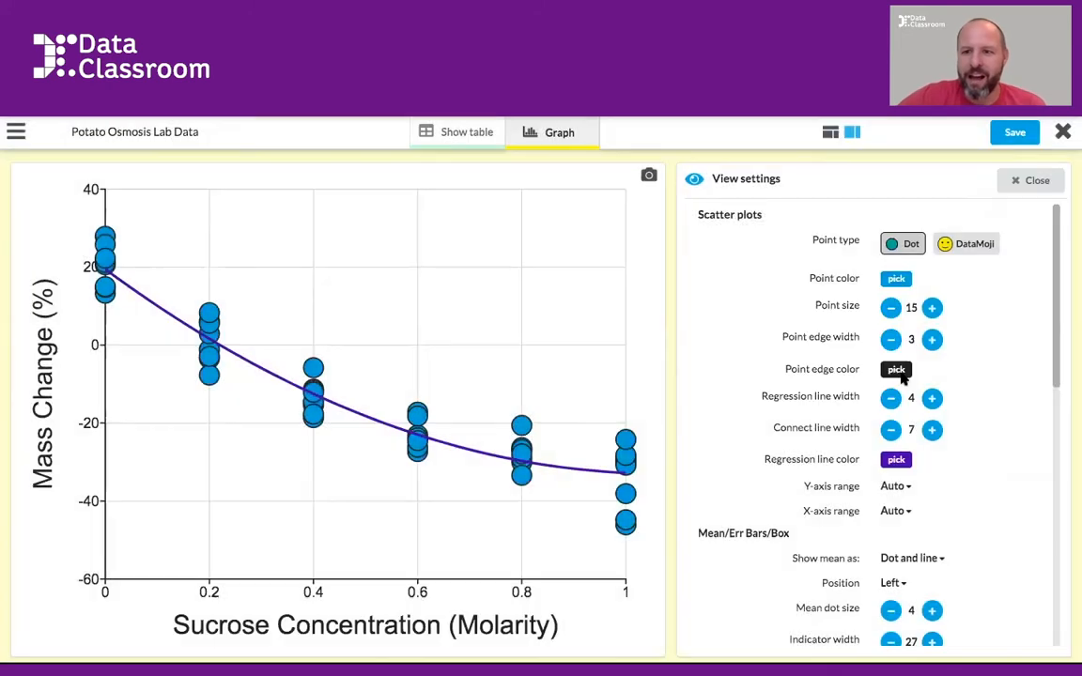
- Replace the dots with the potato DataMoji, close the view settings, and show the column headers and axis selectors
click(971, 245)
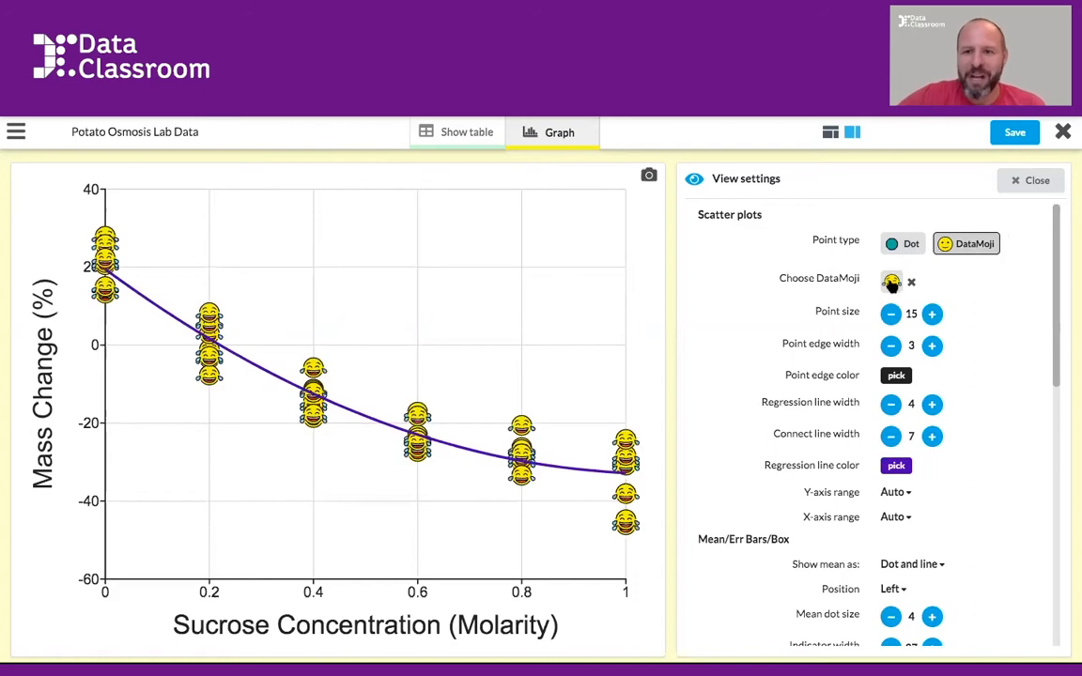
click(891, 282)
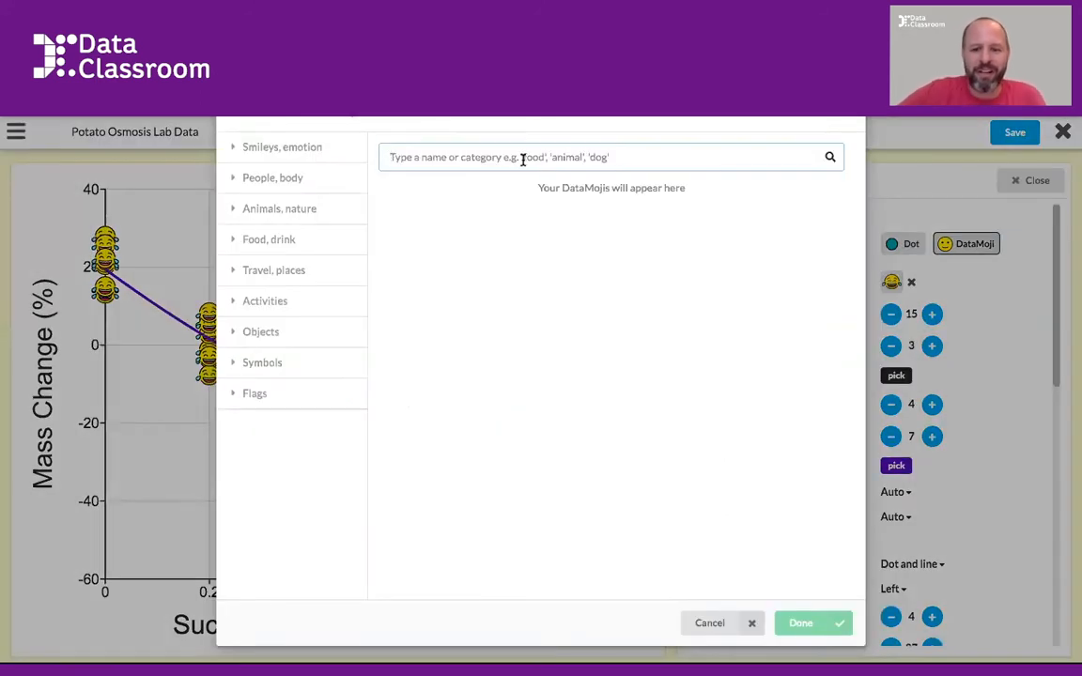
text(potato)
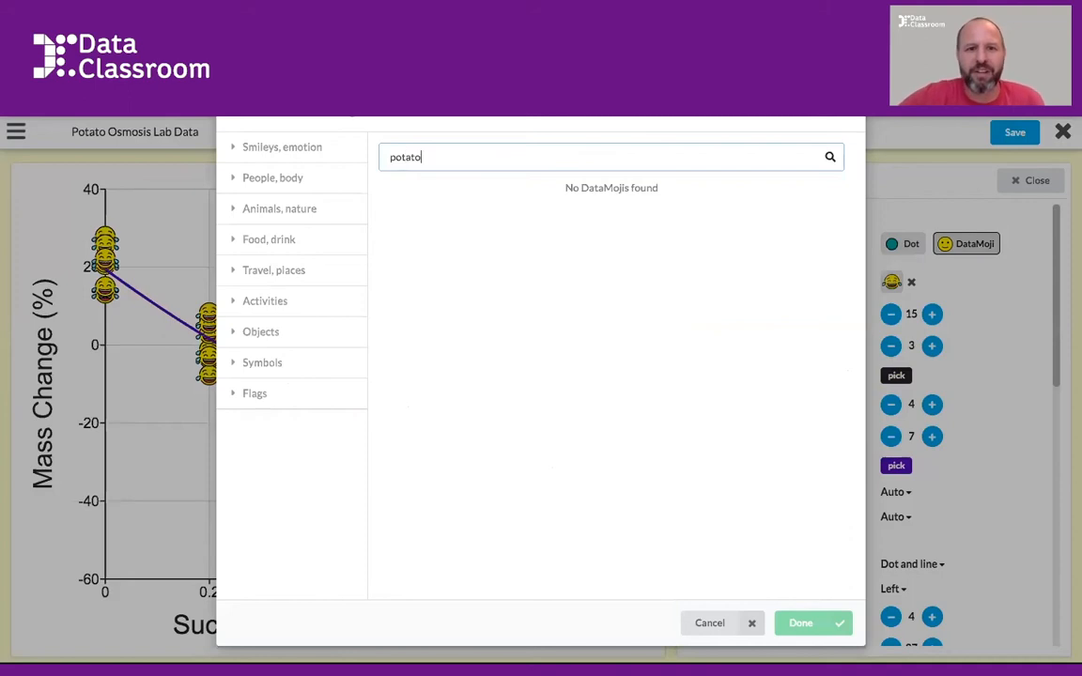
click(555, 218)
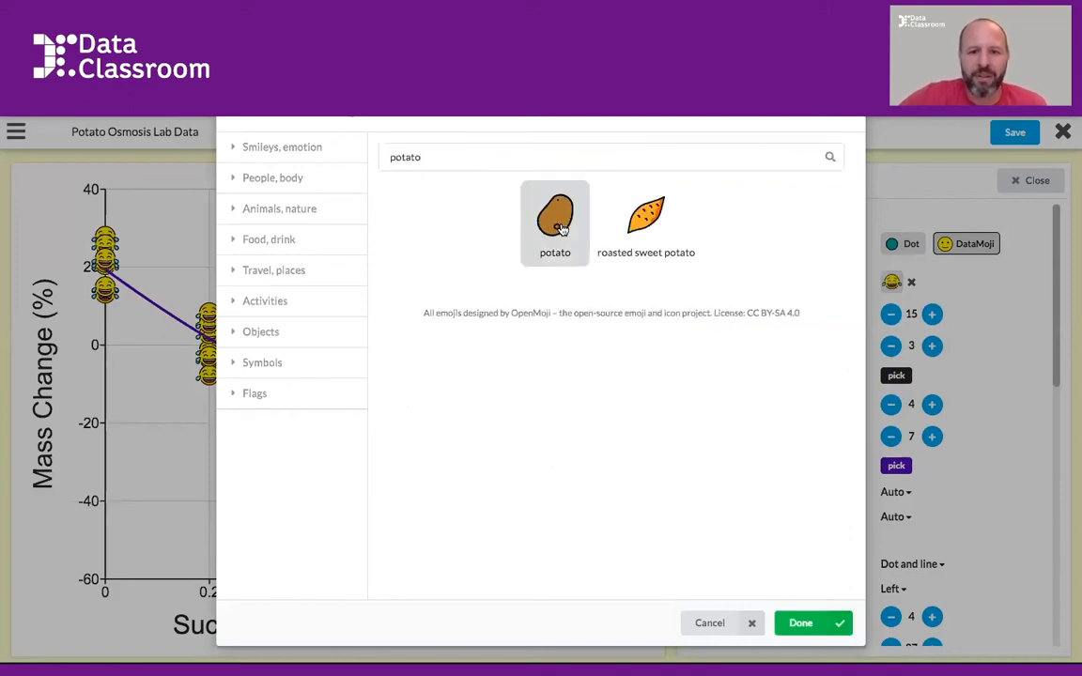
click(801, 625)
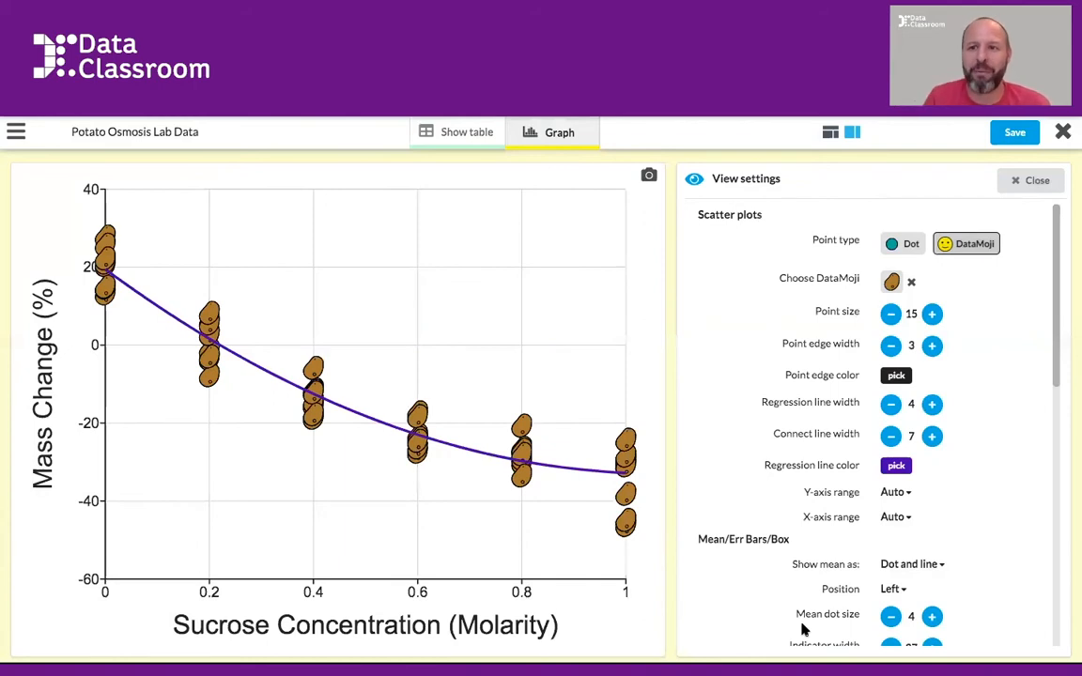
click(1037, 178)
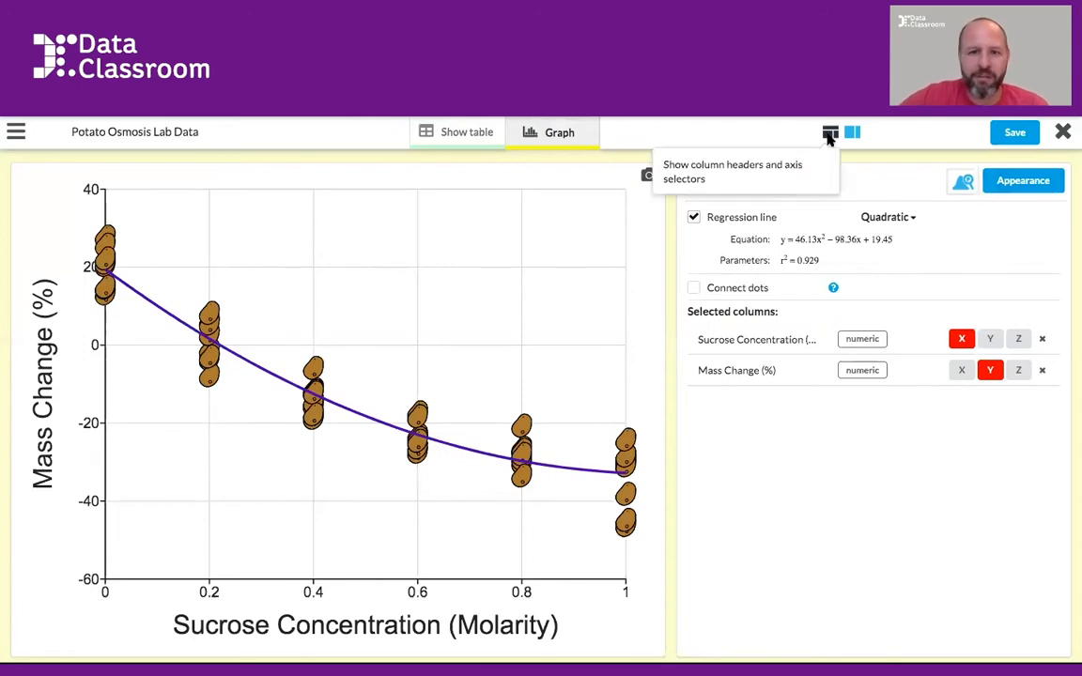
click(829, 135)
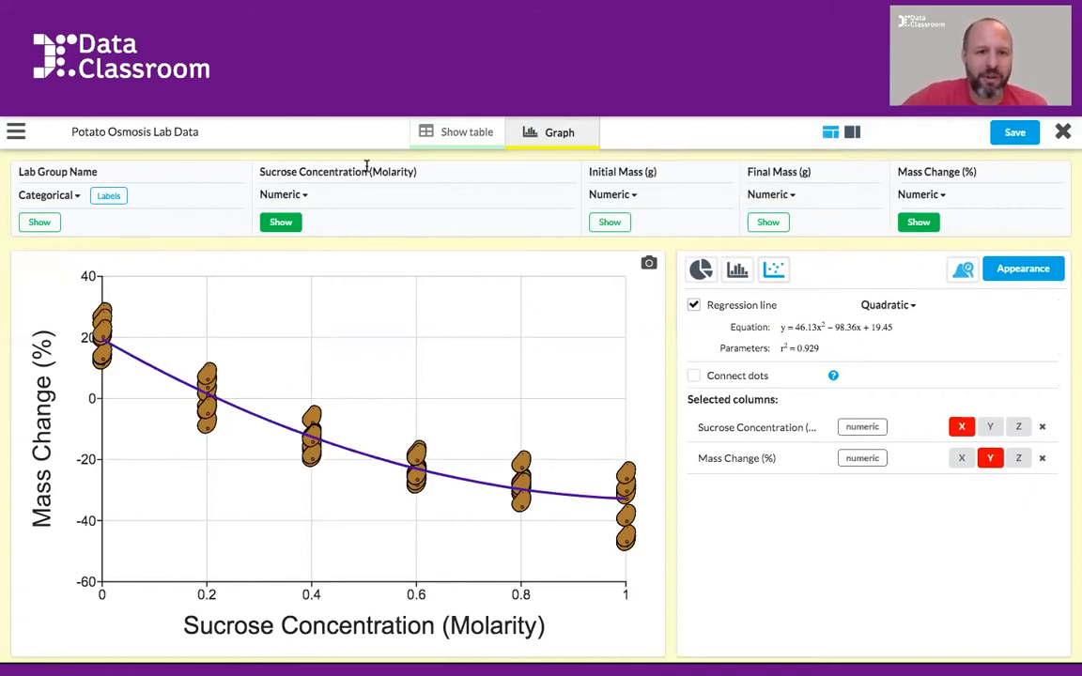
- Change the Sucrose Concentration (Molarity) column to Categorical and show it on the graph's X axis again
click(282, 199)
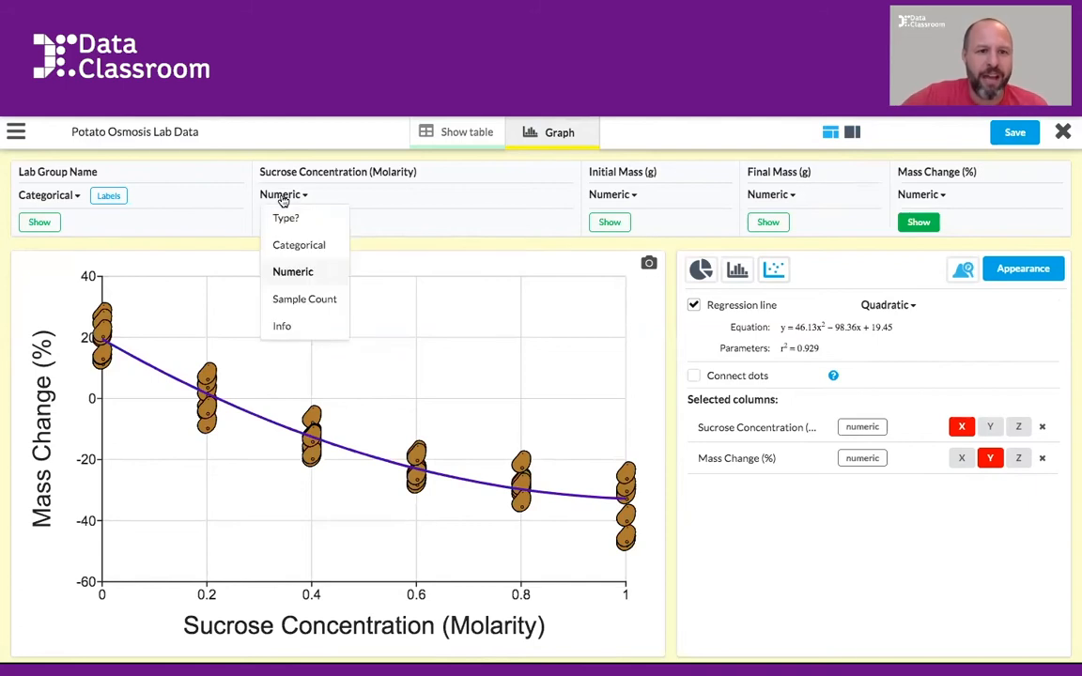
click(285, 244)
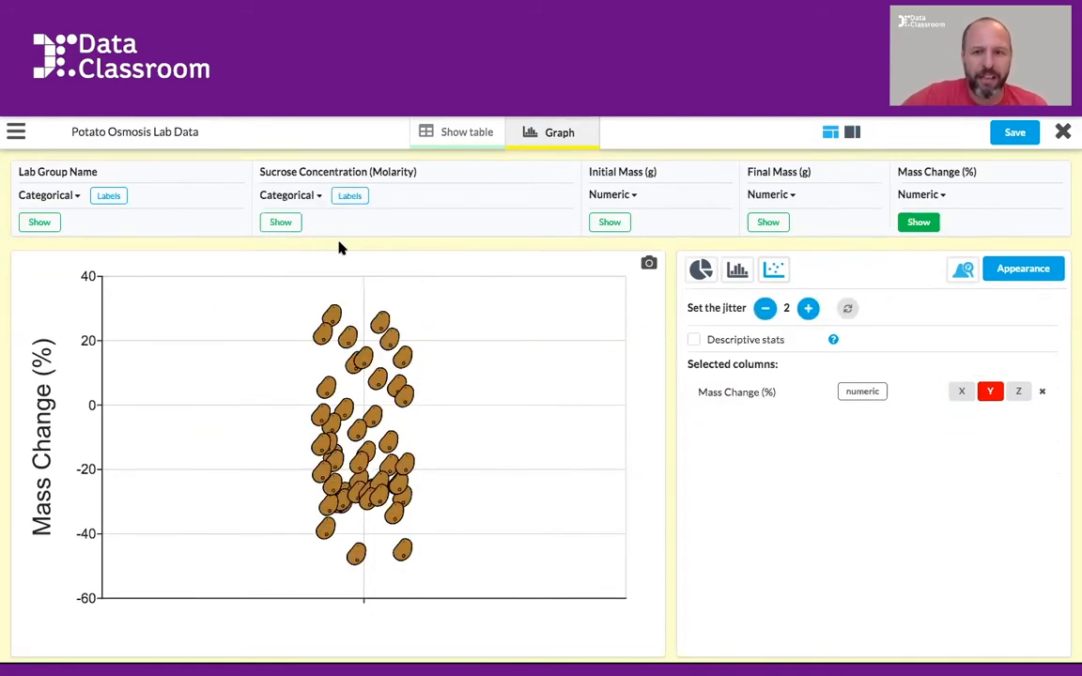
click(281, 223)
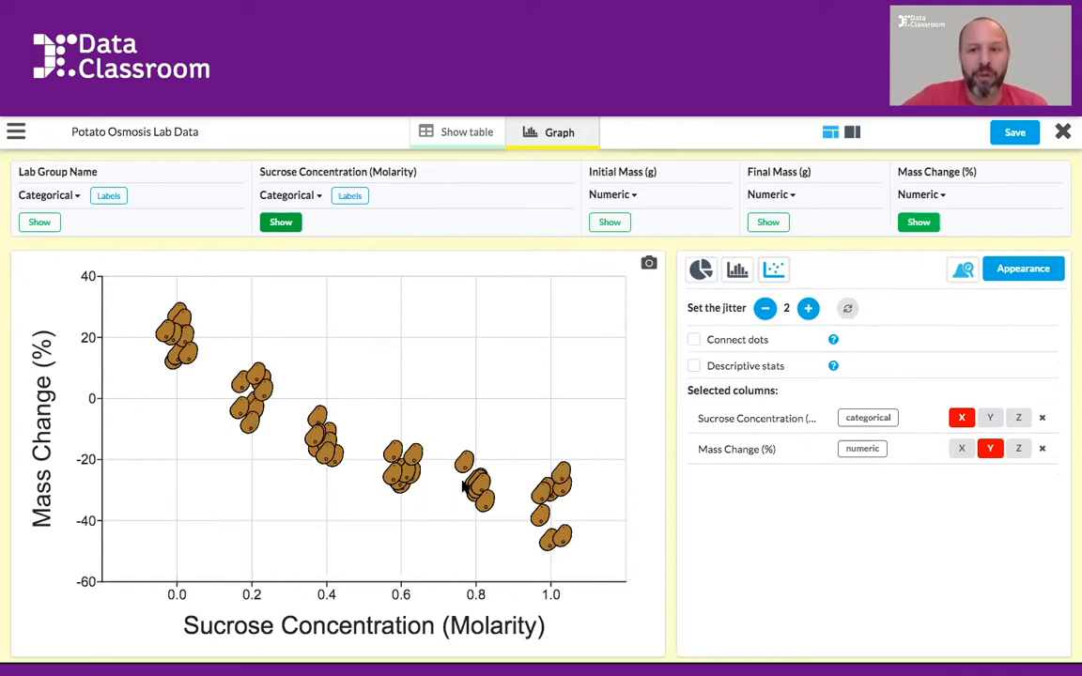
- Try jitter settings of 0 and 3 on the graph and return the jitter to 2
click(765, 309)
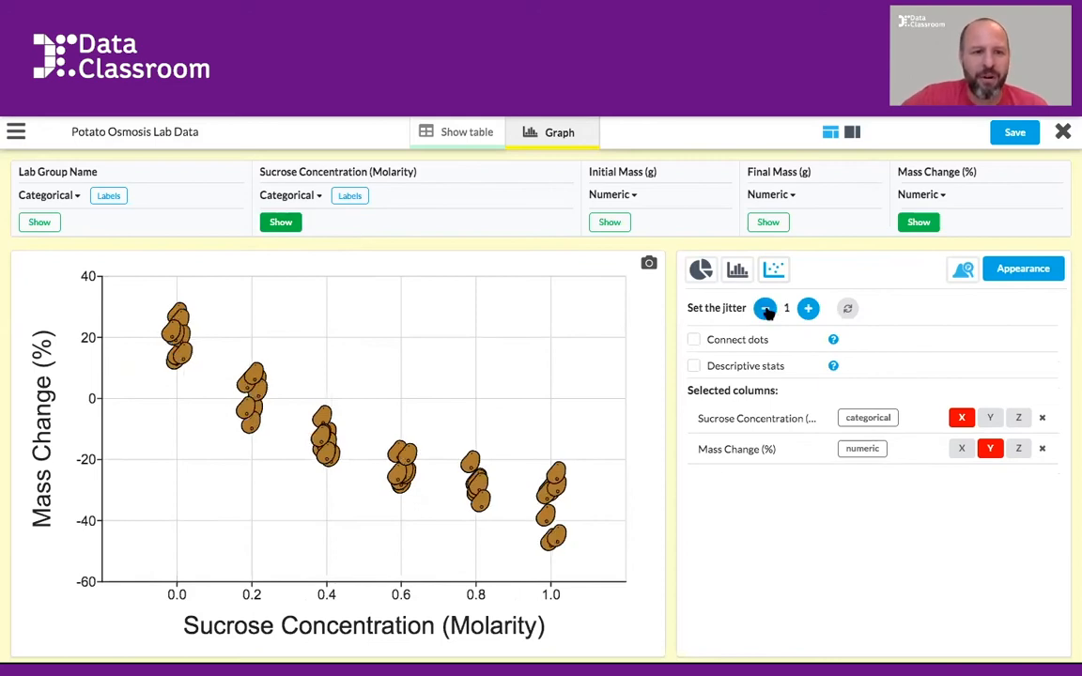
click(765, 310)
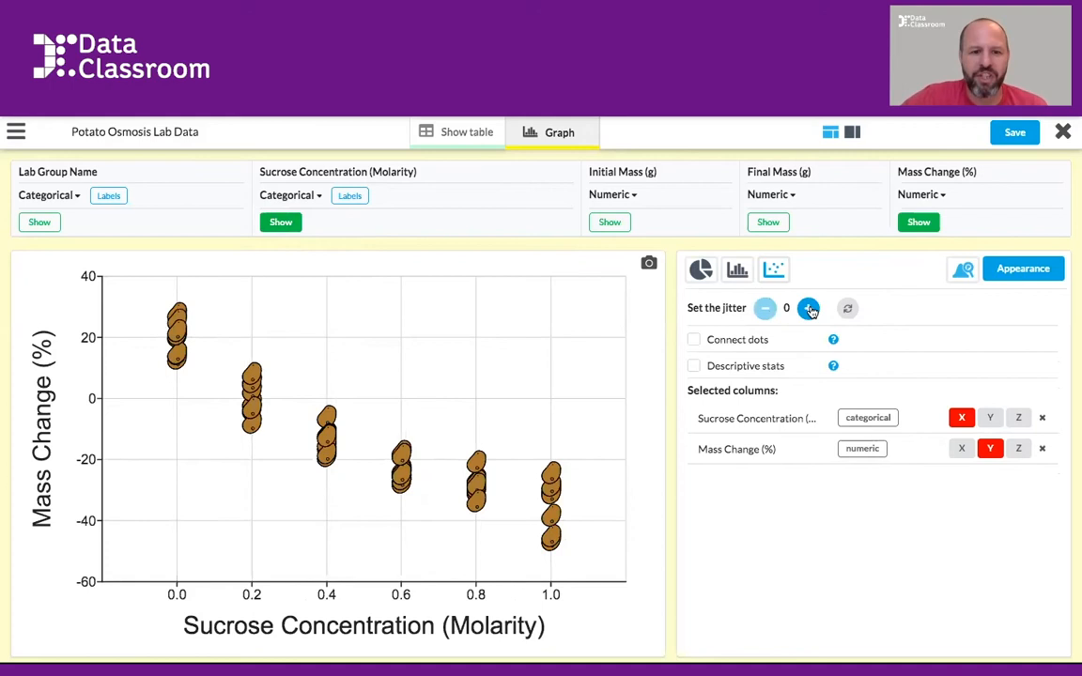
click(809, 312)
click(809, 310)
click(810, 310)
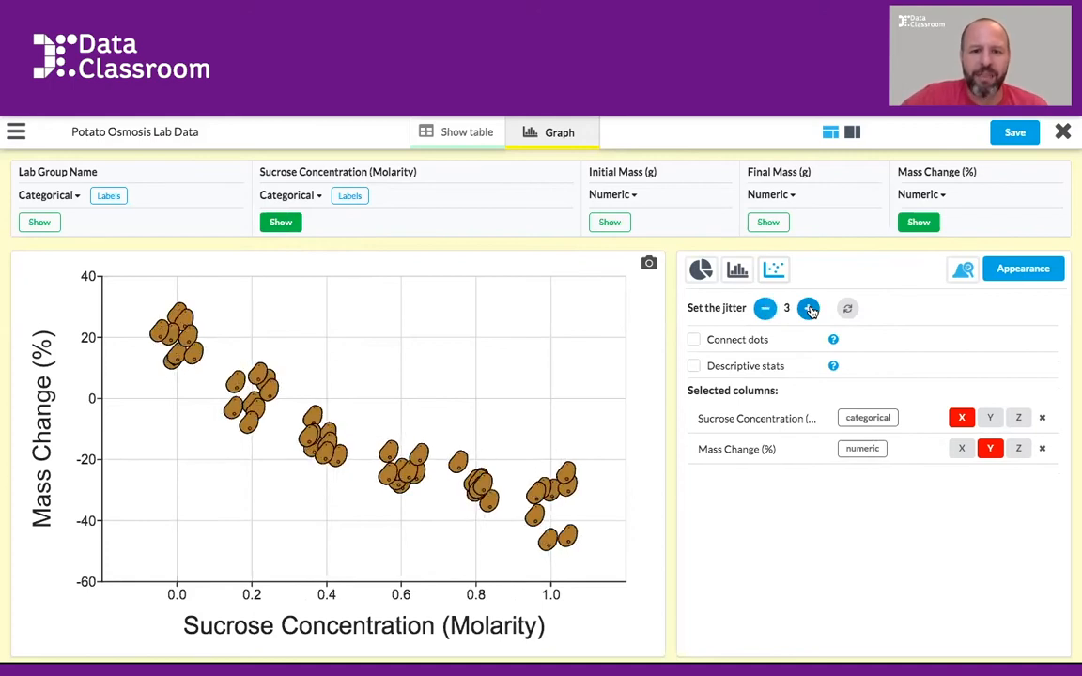
click(766, 310)
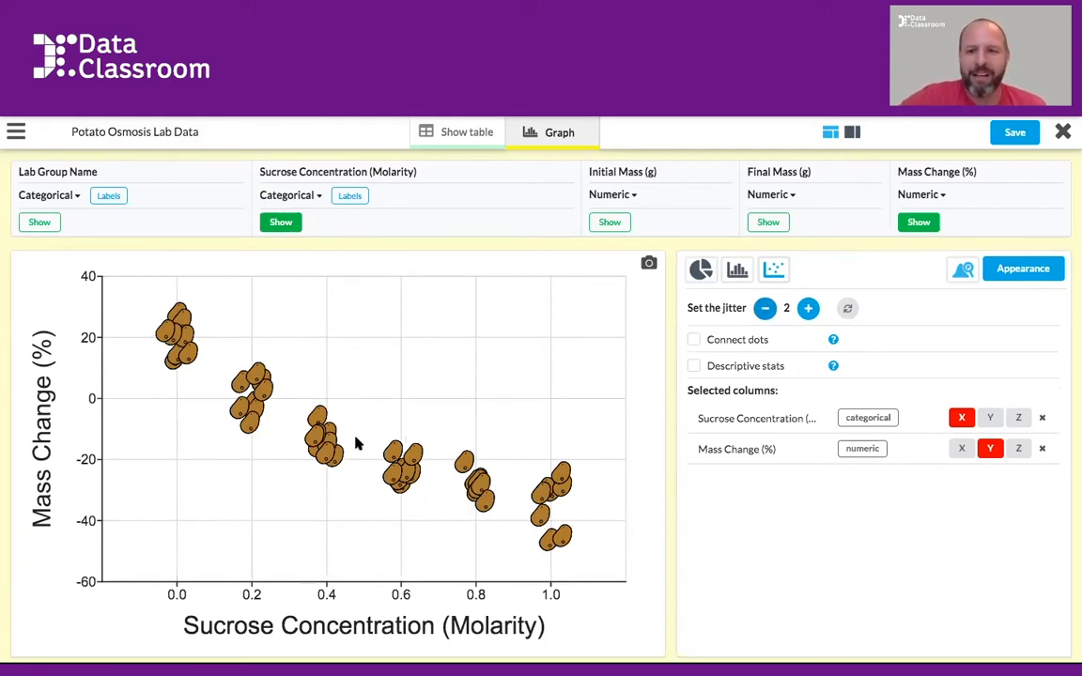
- Add mean-based descriptive stats to the graph, trying SEM error bars before setting them to Standard deviation
click(693, 366)
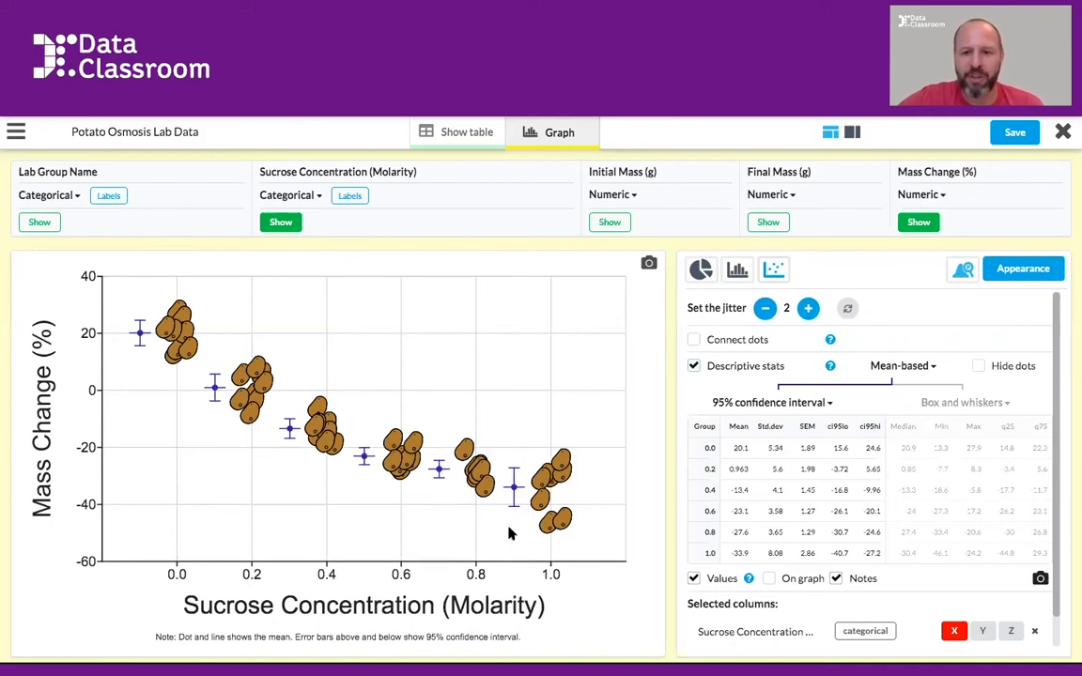
click(813, 404)
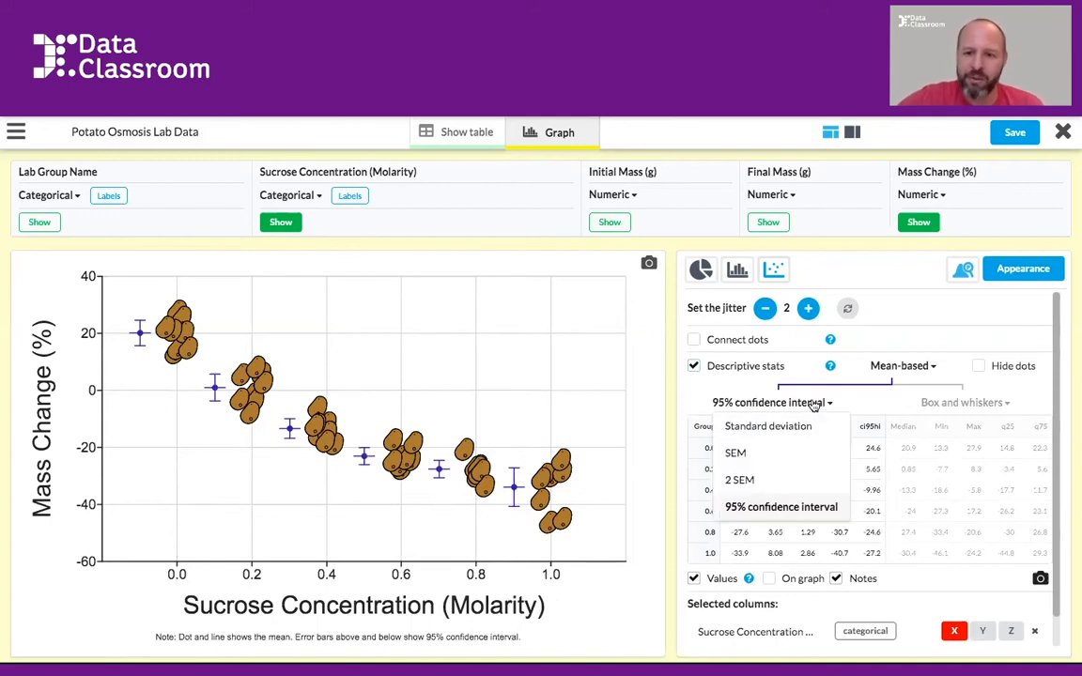
click(751, 456)
click(776, 403)
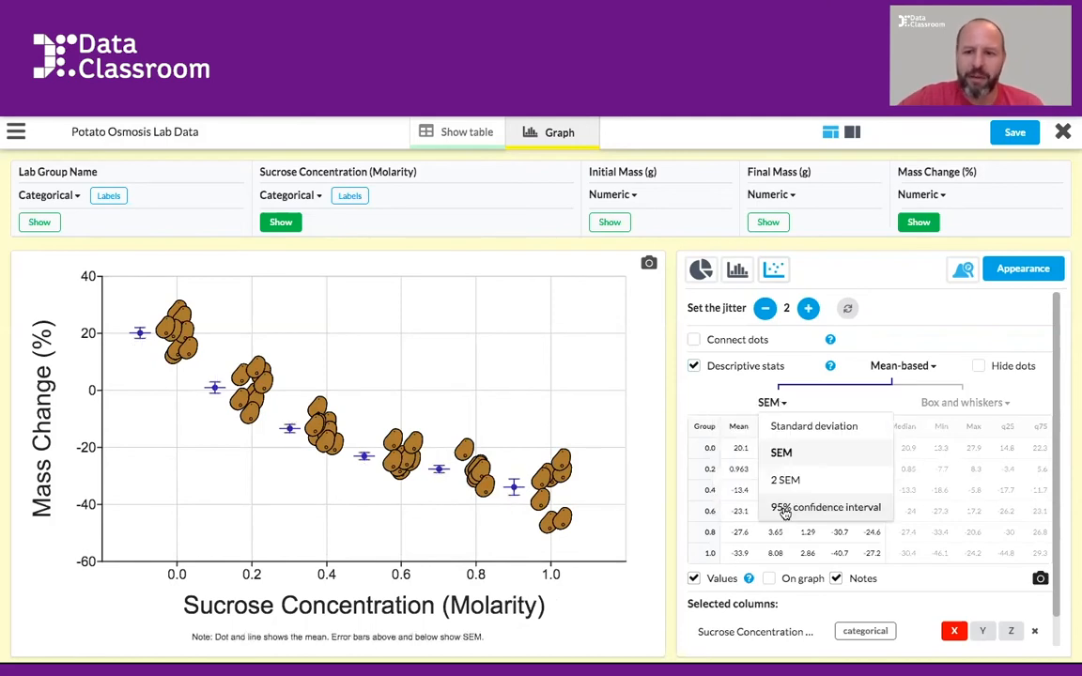
click(788, 428)
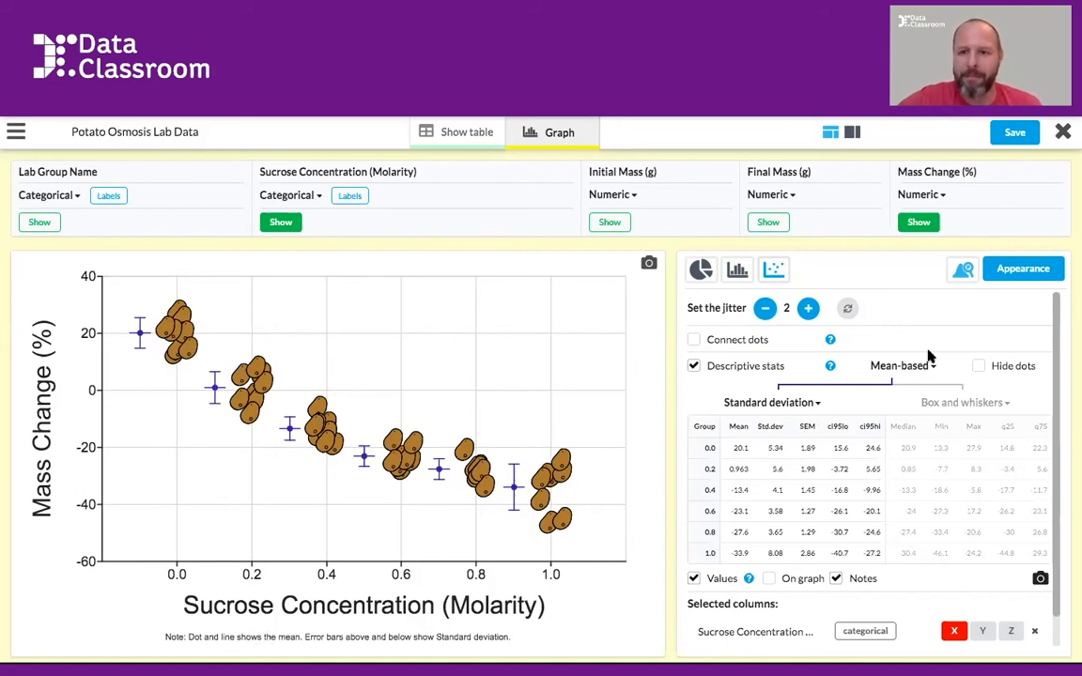
- Compare the Median-based and Mean & Median descriptive stats, keep Median-based box and whiskers, and reduce the jitter to 1
click(888, 366)
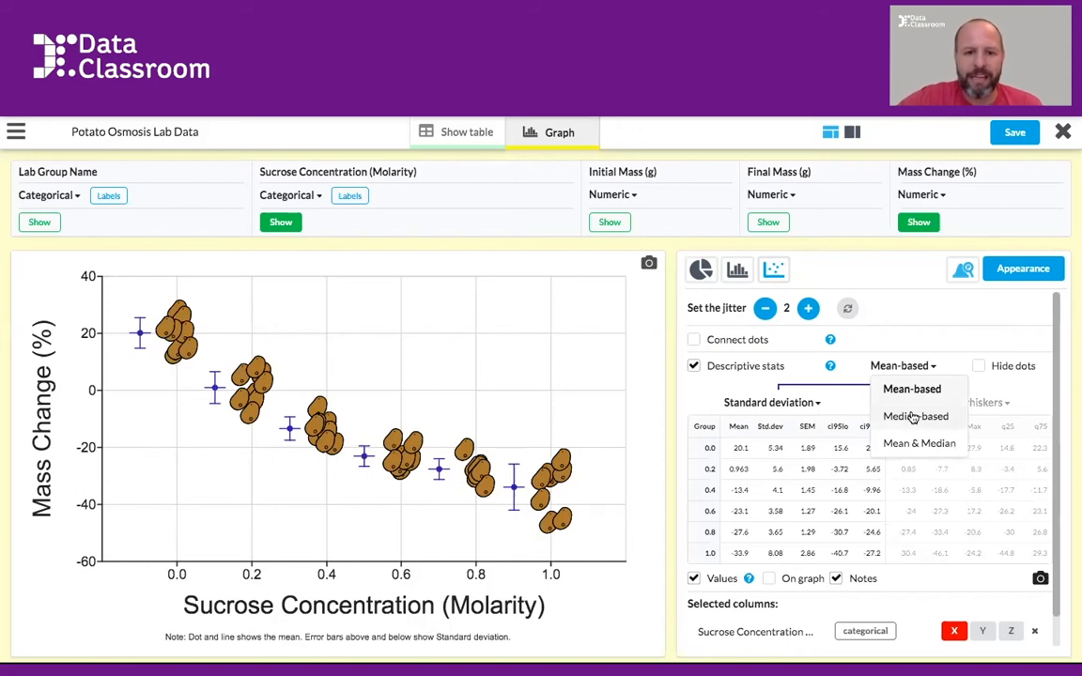
click(913, 417)
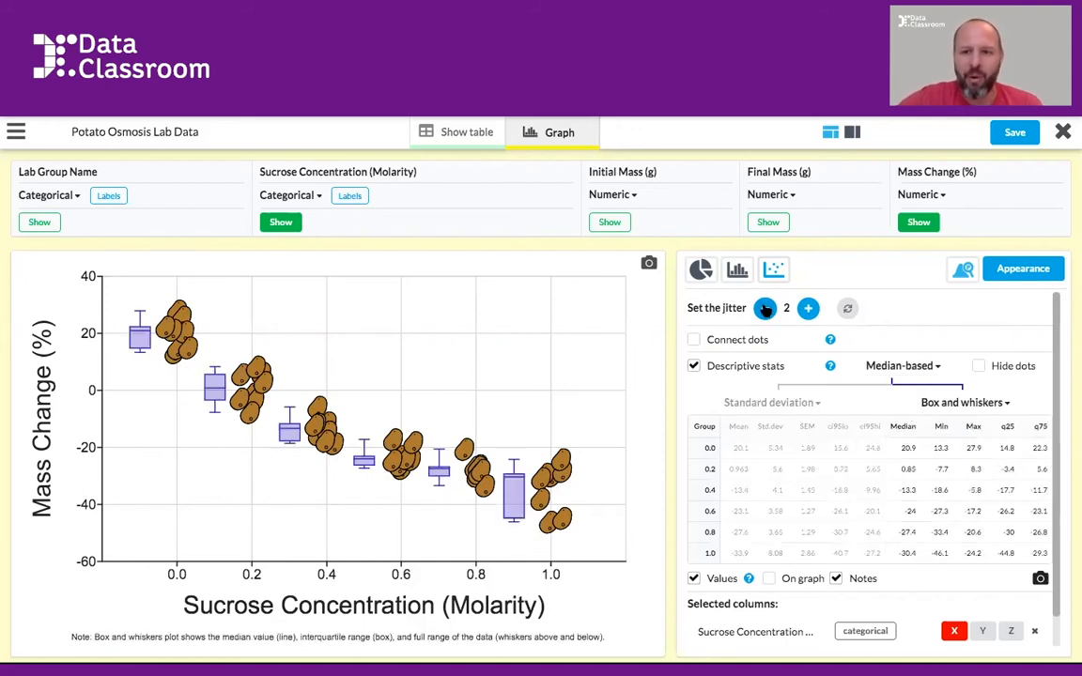
click(917, 368)
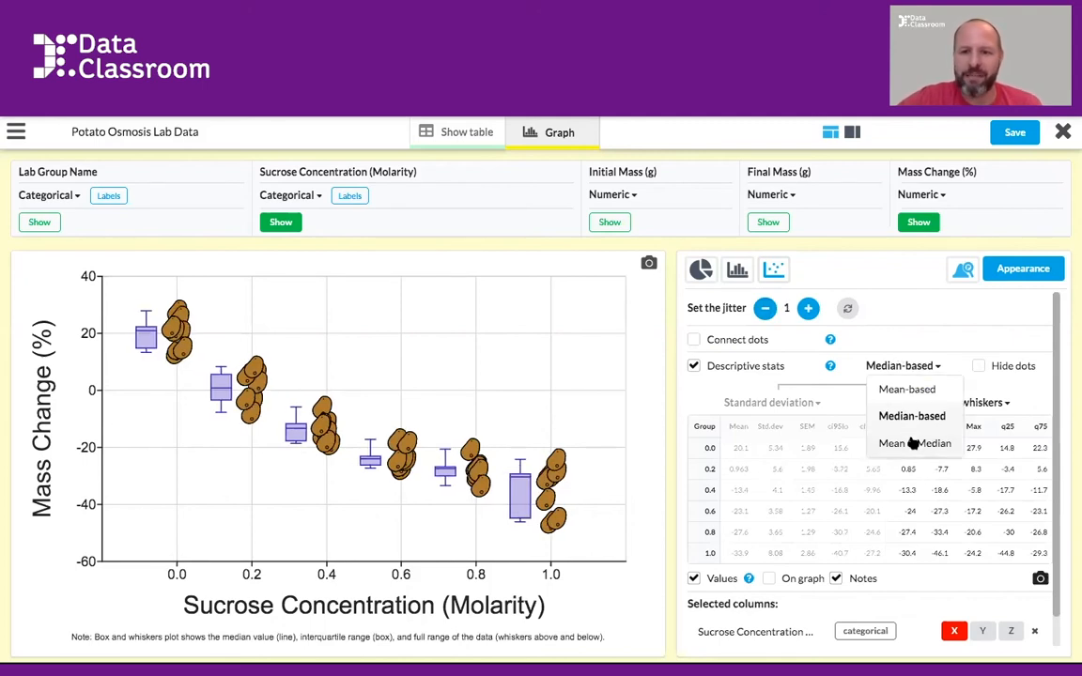
click(912, 442)
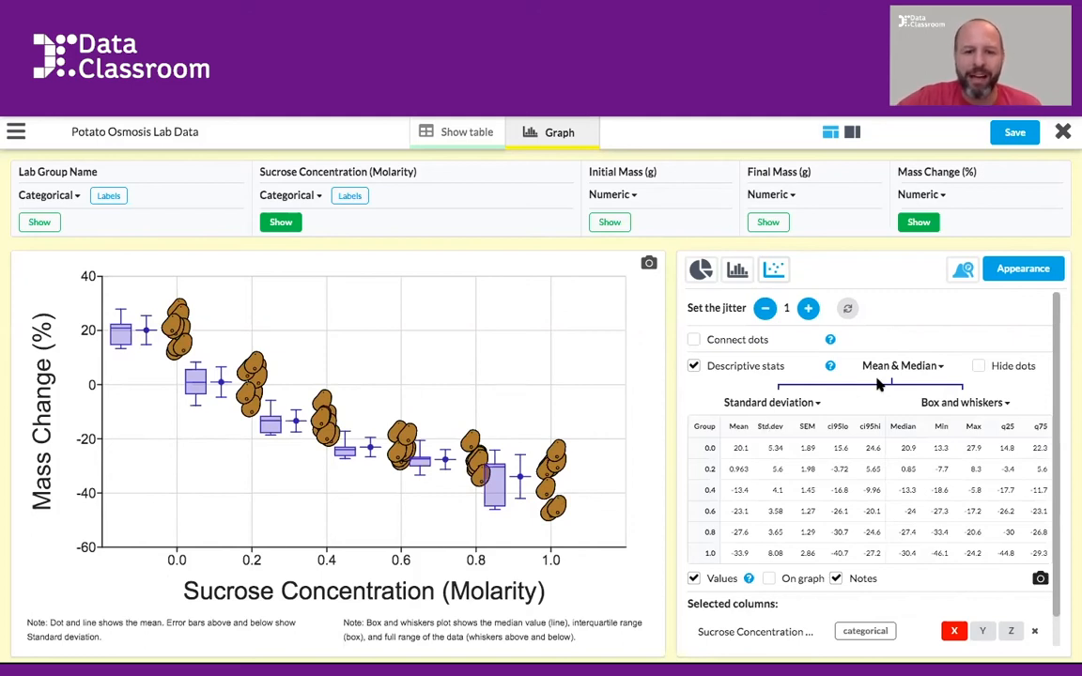
click(934, 367)
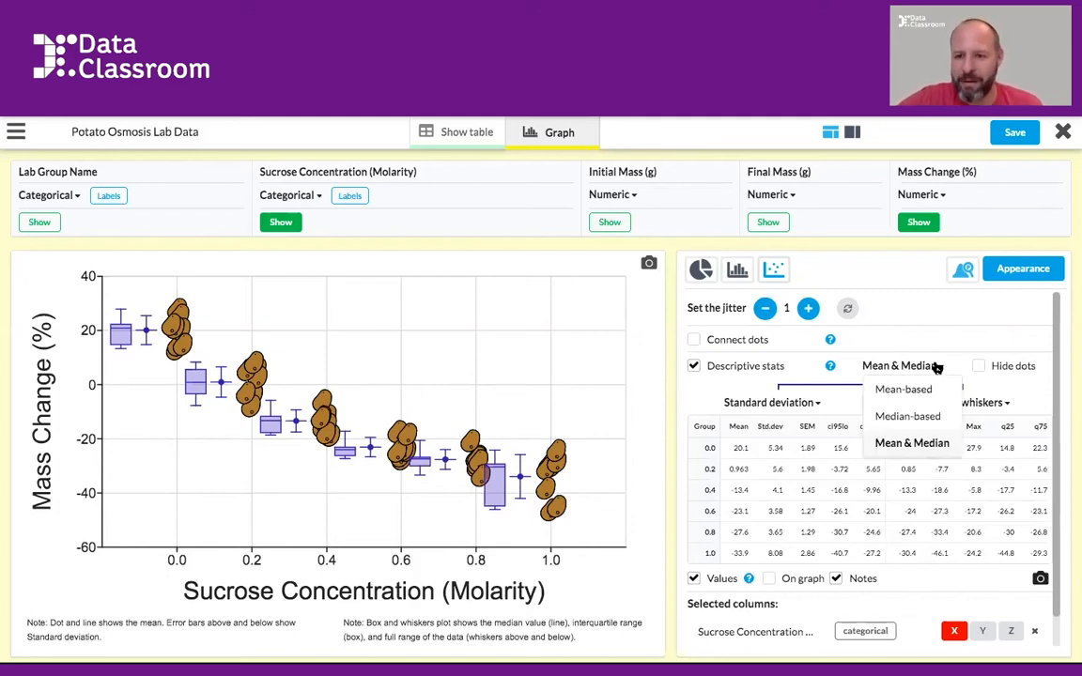
click(926, 415)
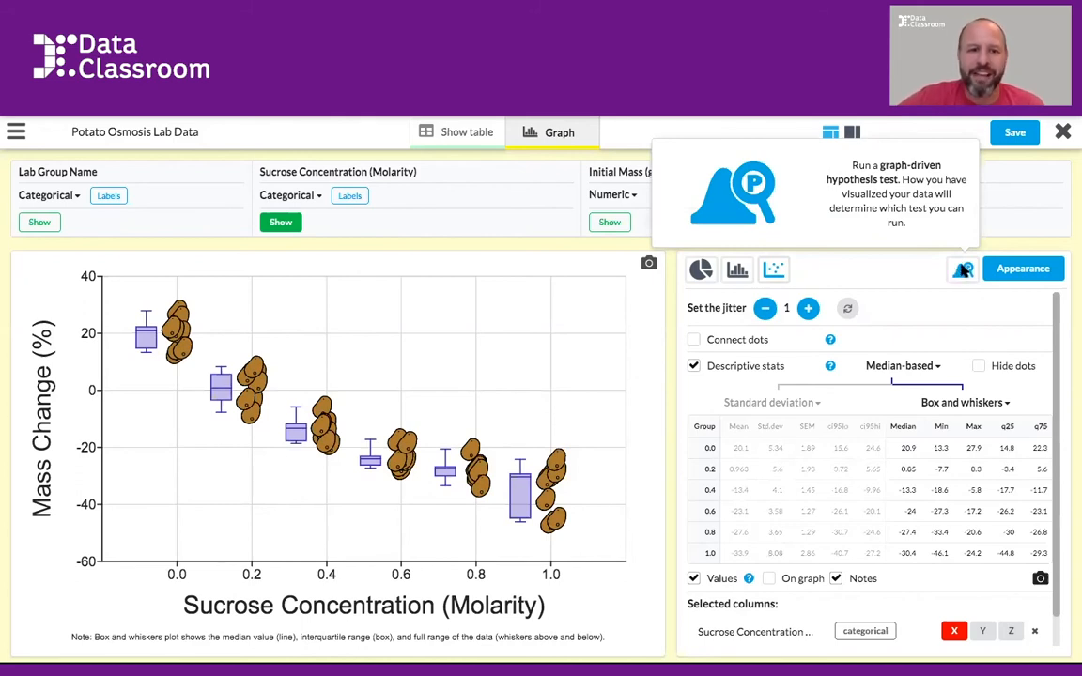
- Run an ANOVA hypothesis test on Mass Change (%) across the sucrose concentration groups
click(963, 271)
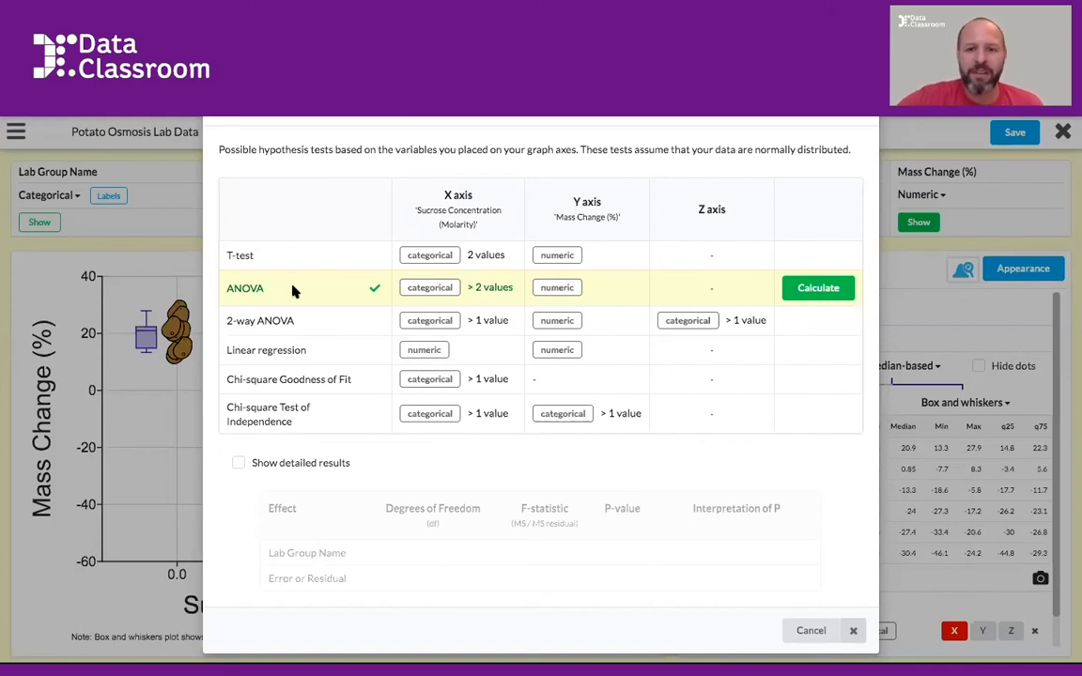
click(822, 289)
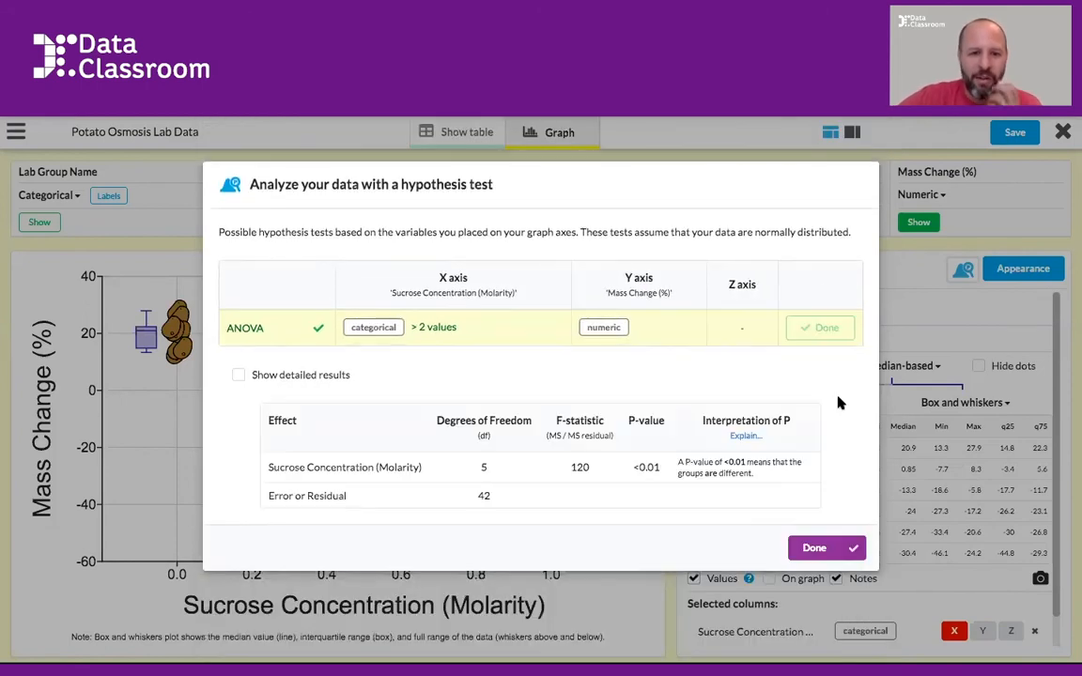
- Examine the P-value explanation by moving its slider to 0.63 and back to <0.01, and close the explanation and test results
click(746, 438)
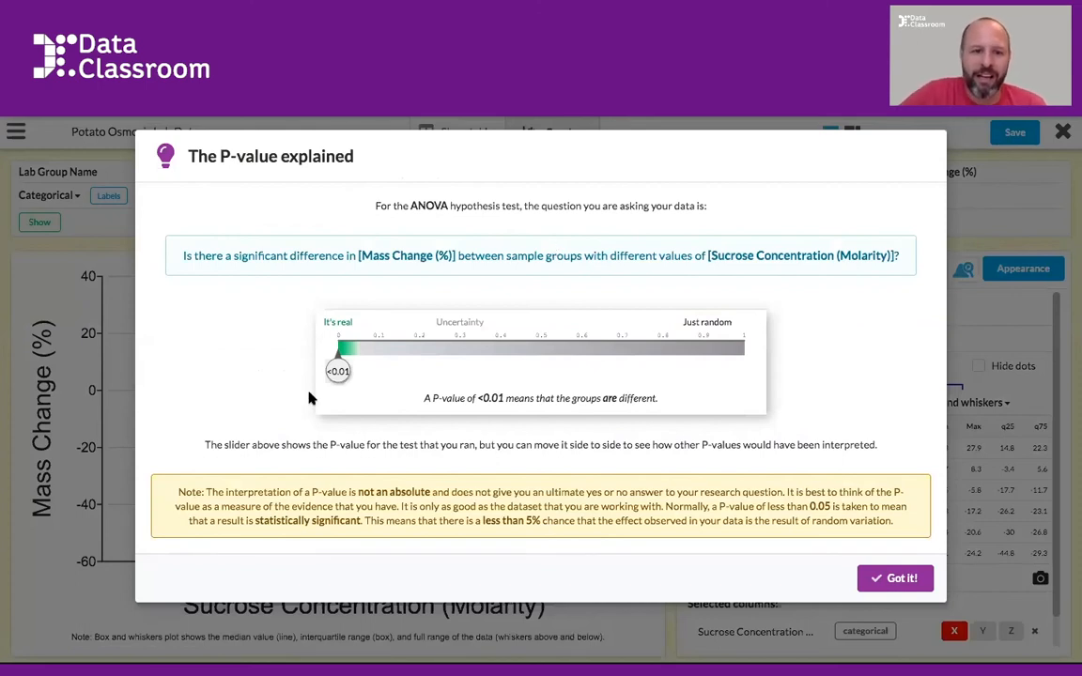
drag(337, 369, 409, 374)
drag(524, 349, 697, 420)
click(593, 371)
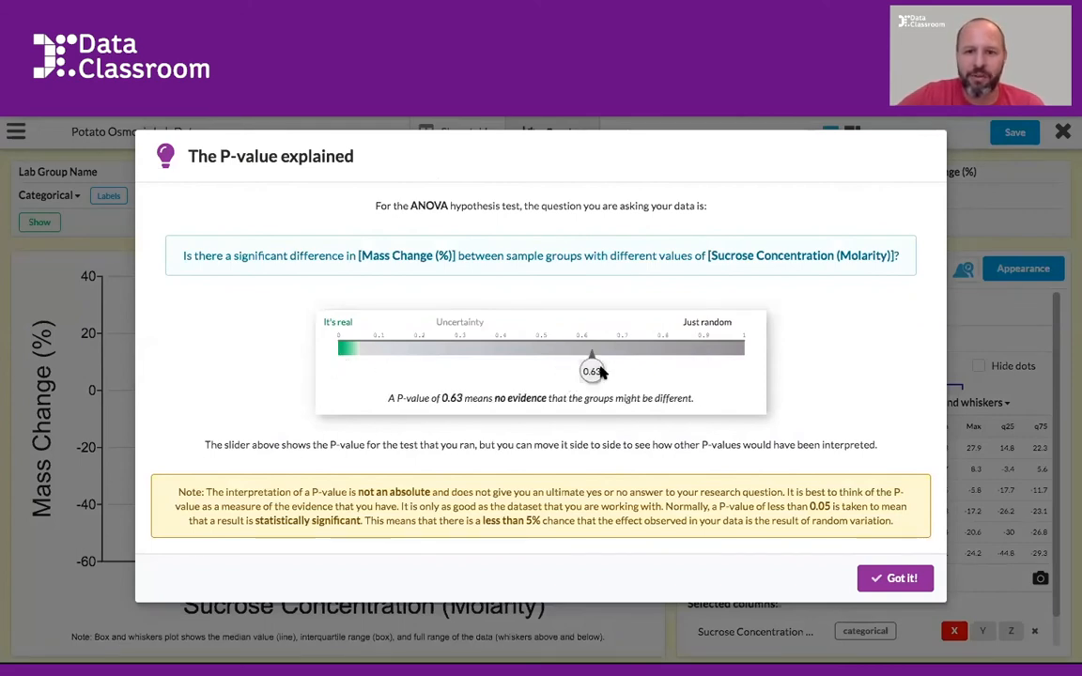
drag(594, 371, 277, 380)
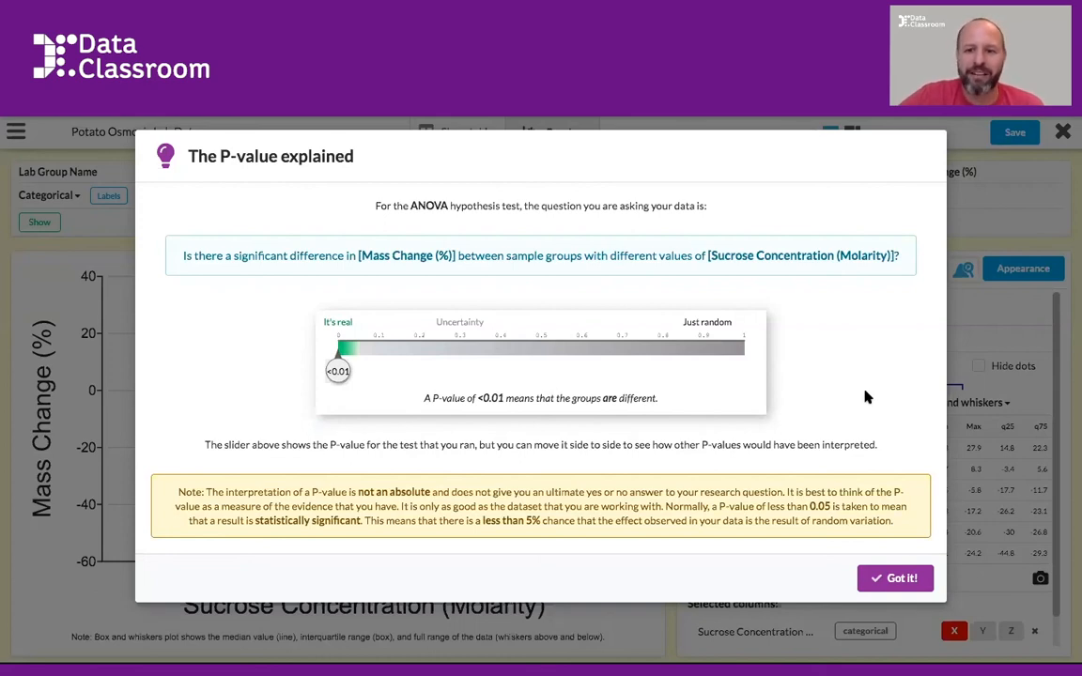
click(896, 578)
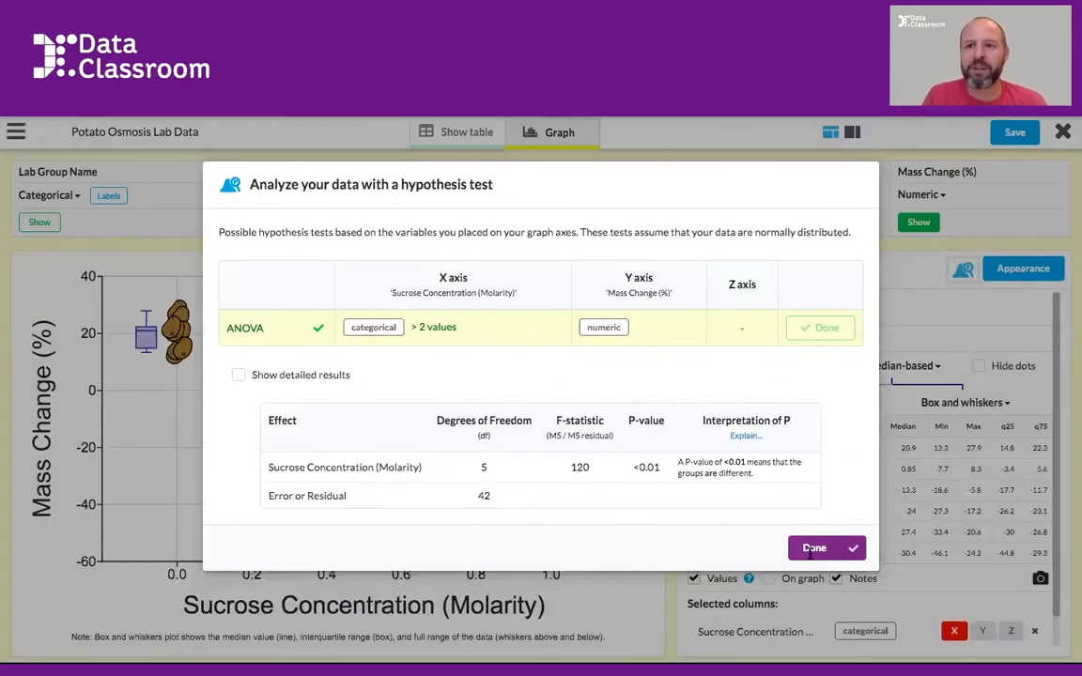
click(810, 552)
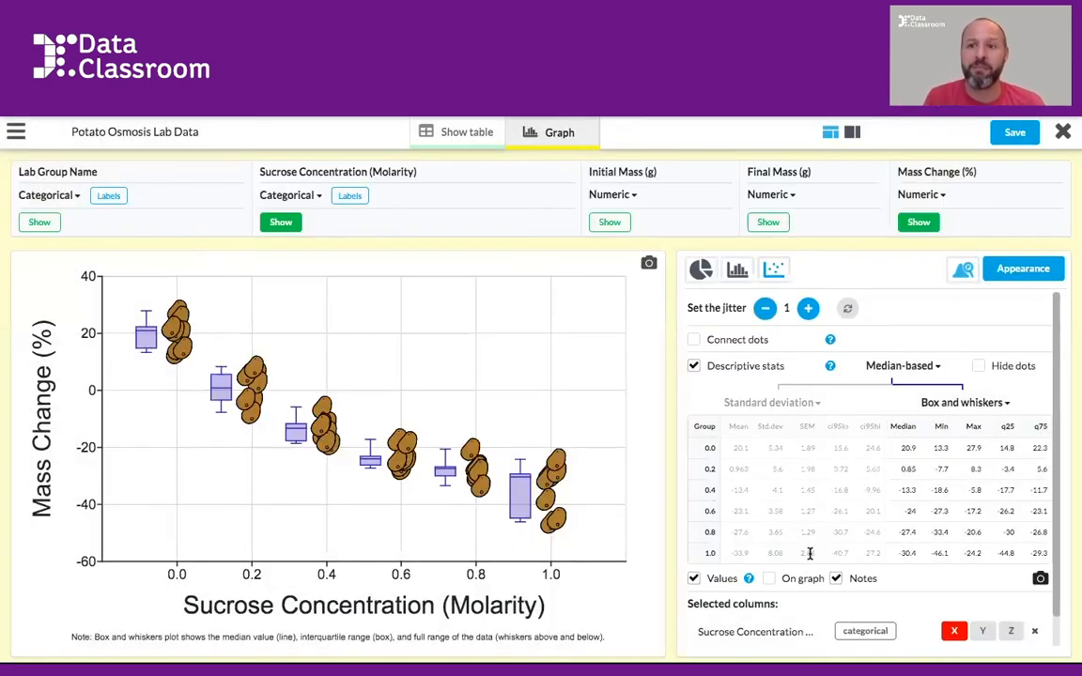